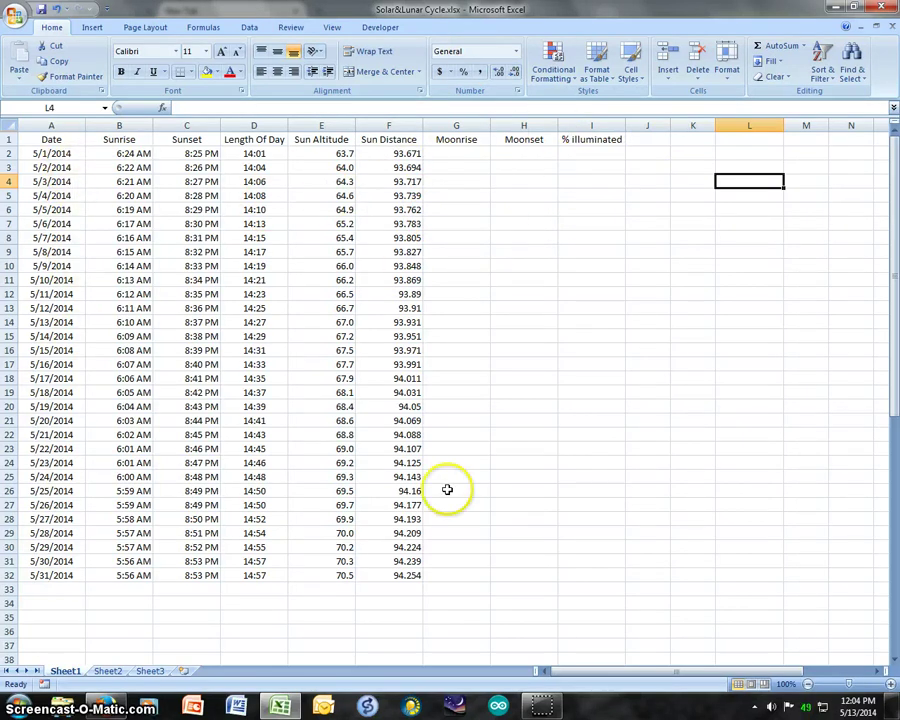
Step: Search for moonrise times and open the Time and Date moonrise/moonset page for Cleveland
{"action": "left_click", "coordinate": [102, 706]}
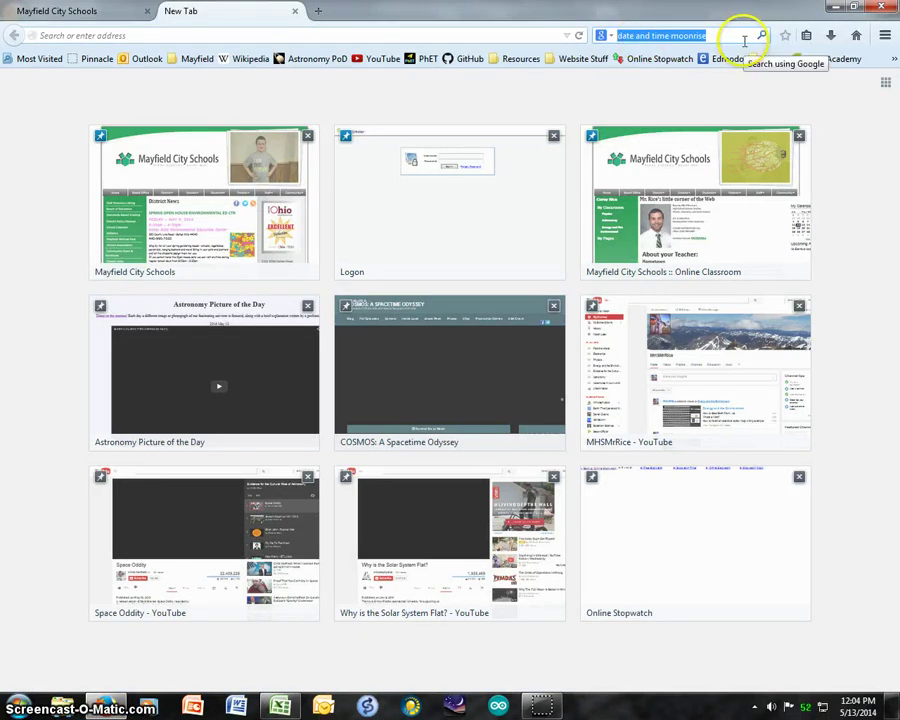
{"action": "key", "text": "Return"}
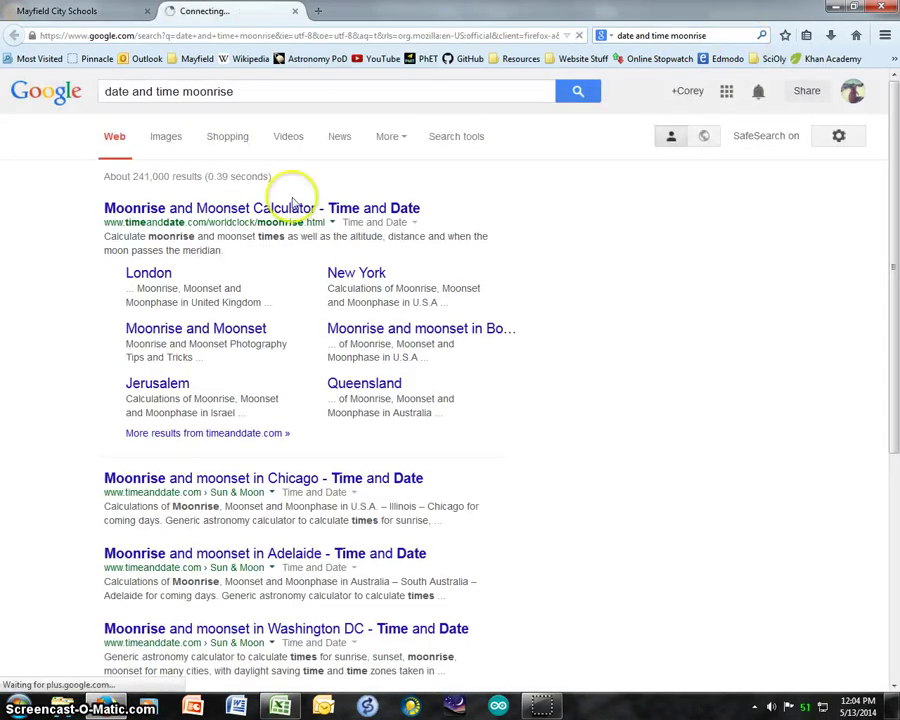
{"action": "left_click", "coordinate": [300, 213]}
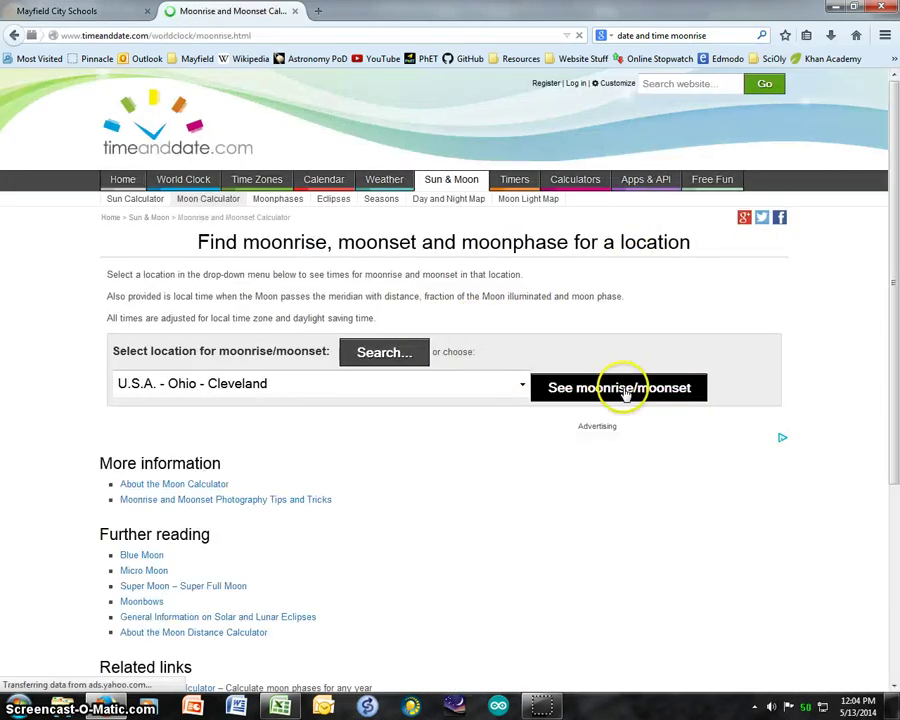
{"action": "left_click", "coordinate": [621, 388]}
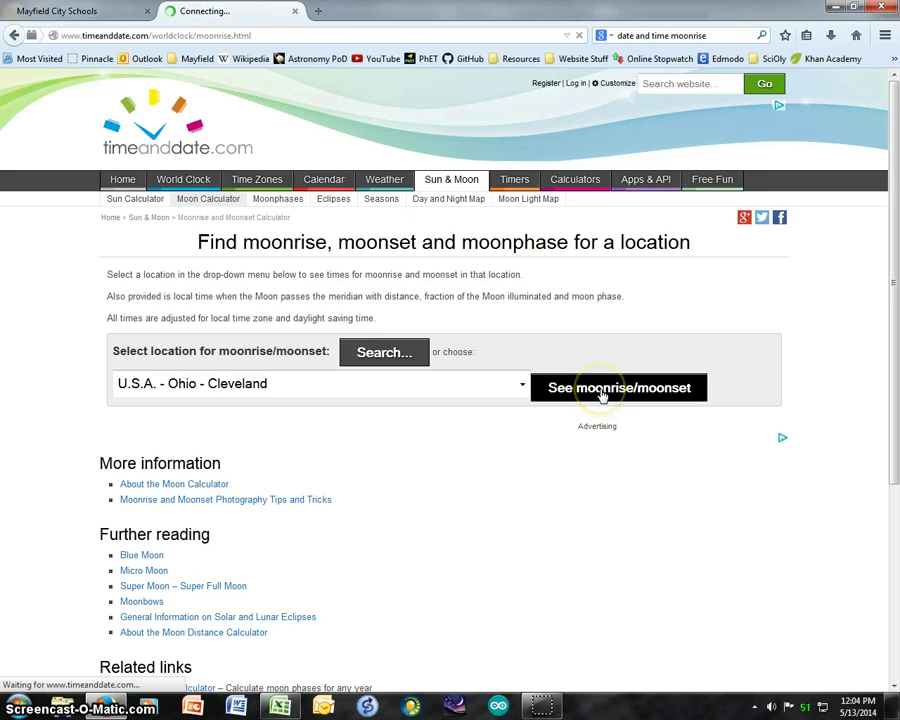
Step: Request the Cleveland moon table for the full month of May 2014
{"action": "scroll", "coordinate": [285, 410], "scroll_direction": "down", "scroll_amount": 5}
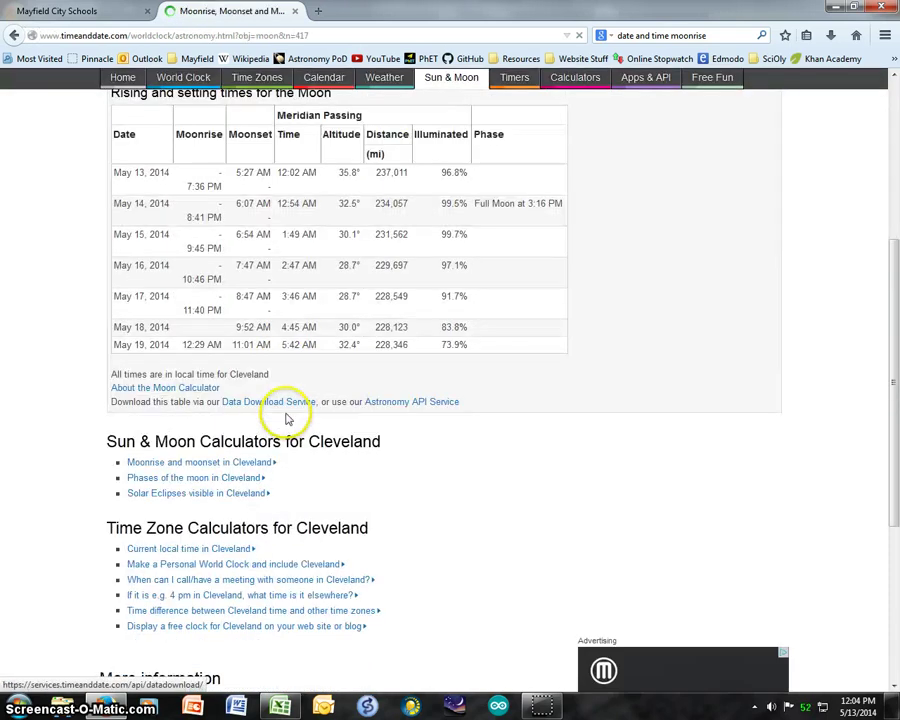
{"action": "scroll", "coordinate": [287, 418], "scroll_direction": "up", "scroll_amount": 3}
{"action": "left_click", "coordinate": [663, 275]}
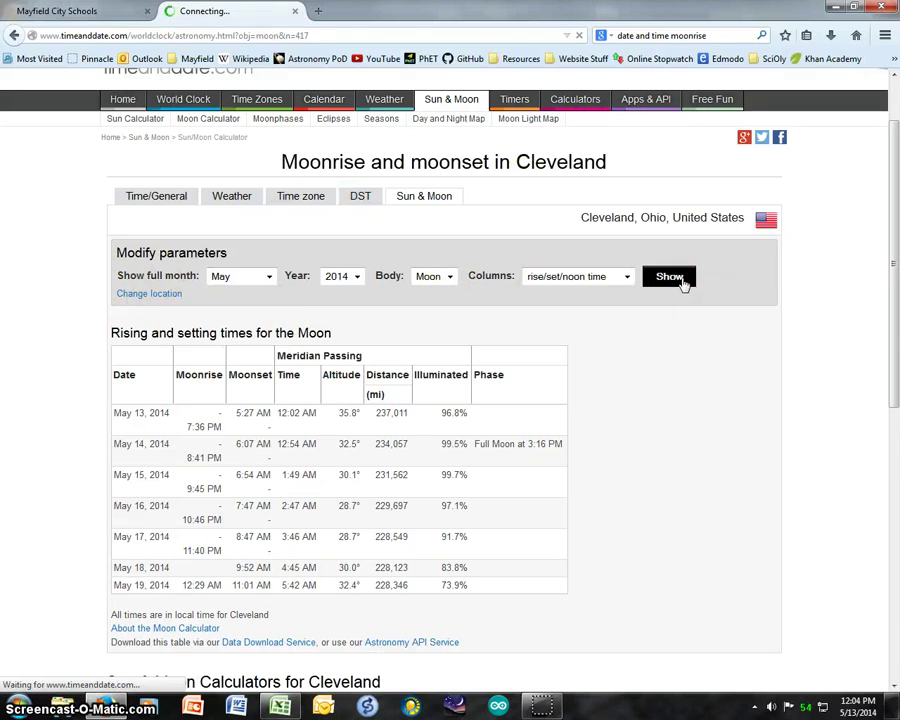
{"action": "left_click", "coordinate": [646, 281]}
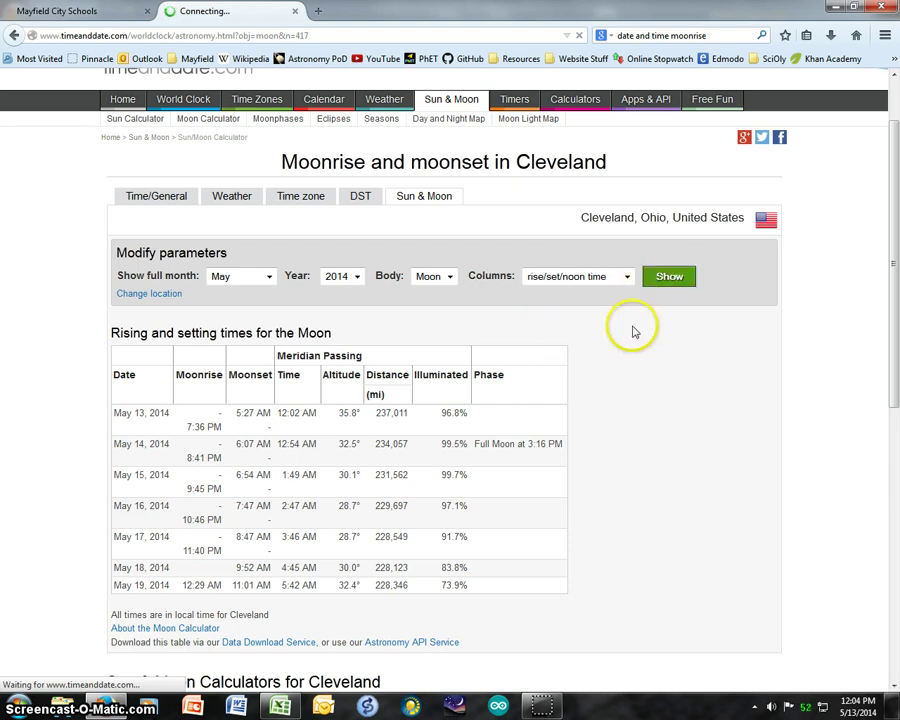
Step: Load the May 2014 moon table and scroll through its rows
{"action": "left_click", "coordinate": [658, 287]}
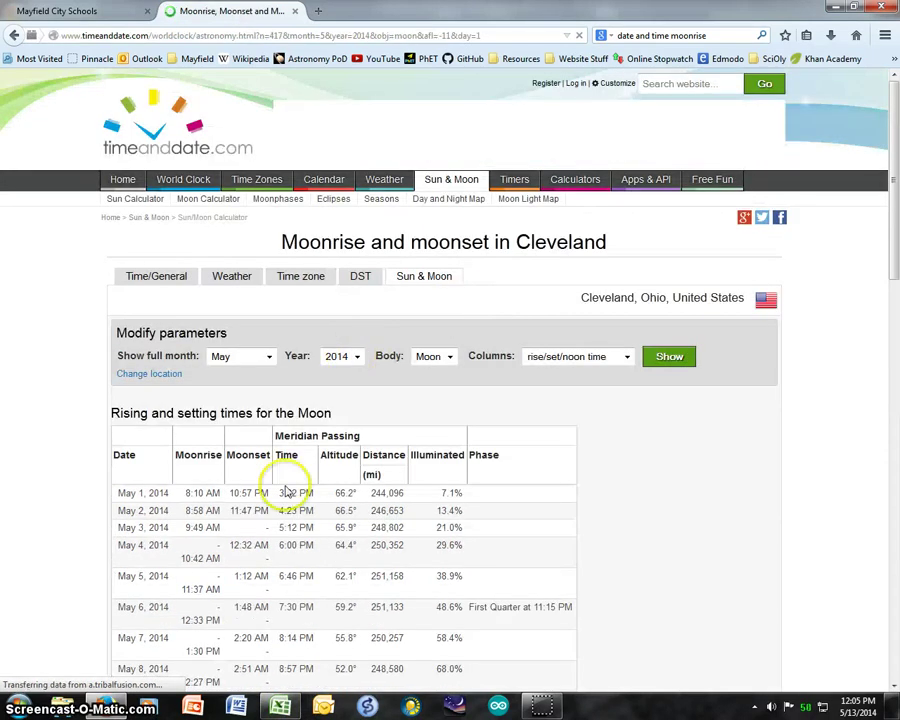
{"action": "scroll", "coordinate": [287, 492], "scroll_direction": "down", "scroll_amount": 4}
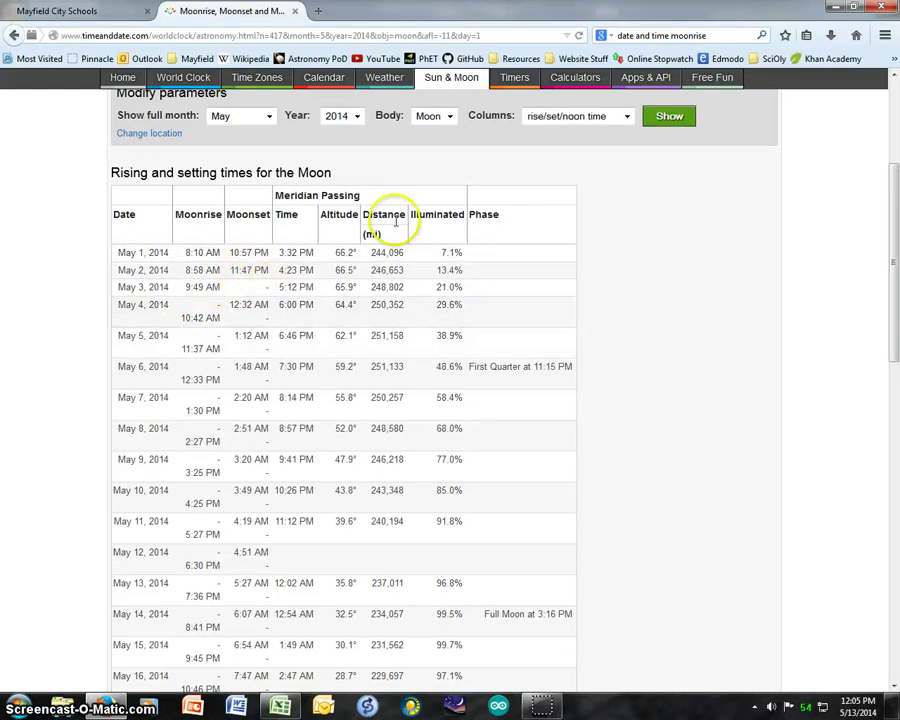
{"action": "scroll", "coordinate": [258, 535], "scroll_direction": "down", "scroll_amount": 3}
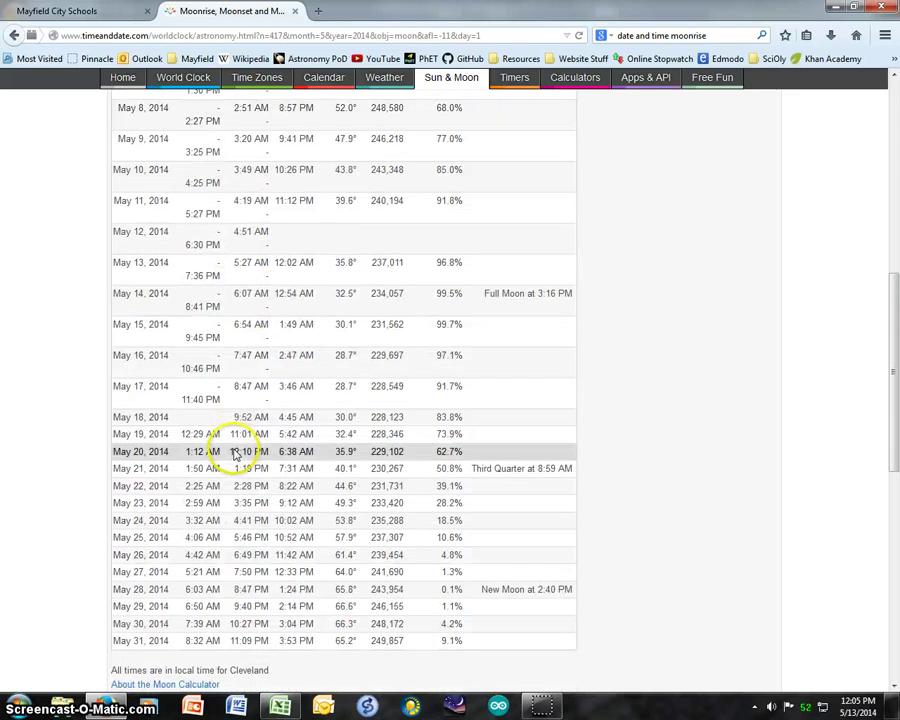
{"action": "scroll", "coordinate": [235, 452], "scroll_direction": "up", "scroll_amount": 4}
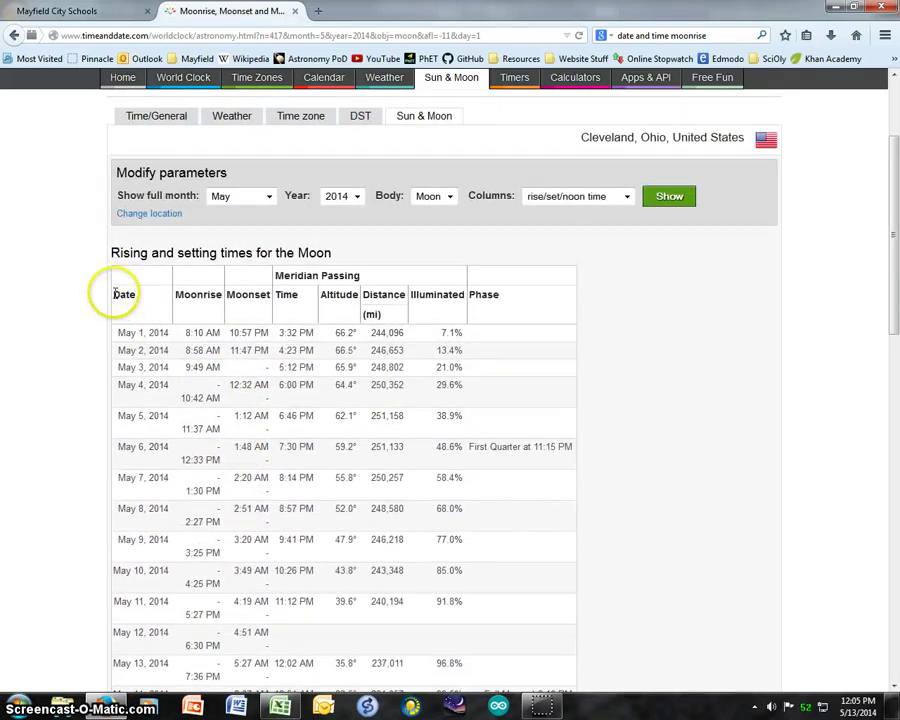
Step: Copy the table from the Date header to May 31 and return to the Solar&Lunar Cycle workbook
{"action": "left_click_drag", "start_coordinate": [115, 295], "coordinate": [542, 516]}
{"action": "right_click", "coordinate": [542, 516]}
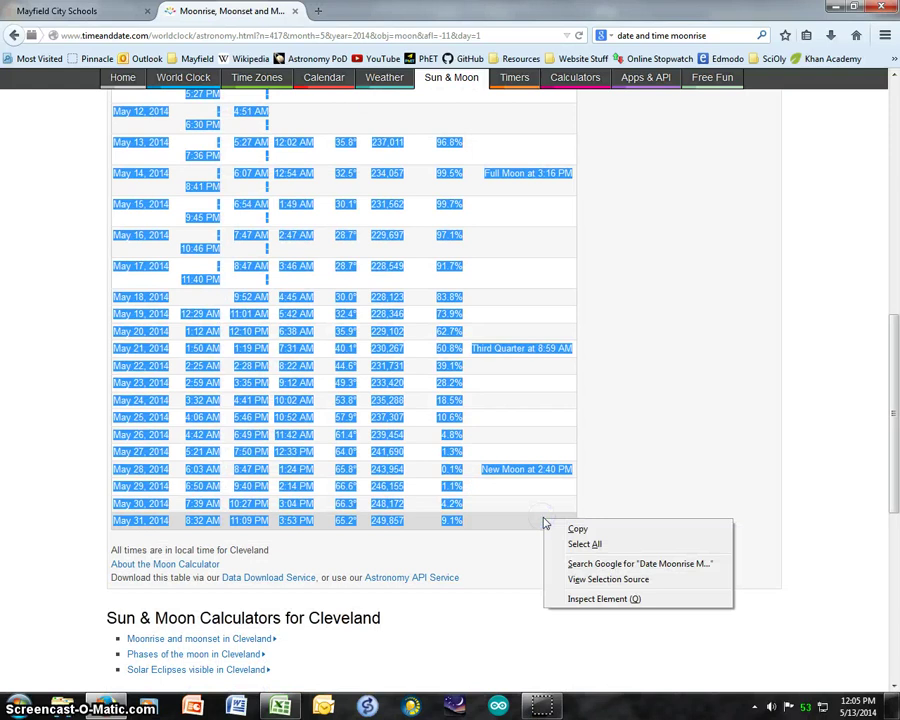
{"action": "left_click", "coordinate": [578, 525]}
{"action": "left_click", "coordinate": [281, 706]}
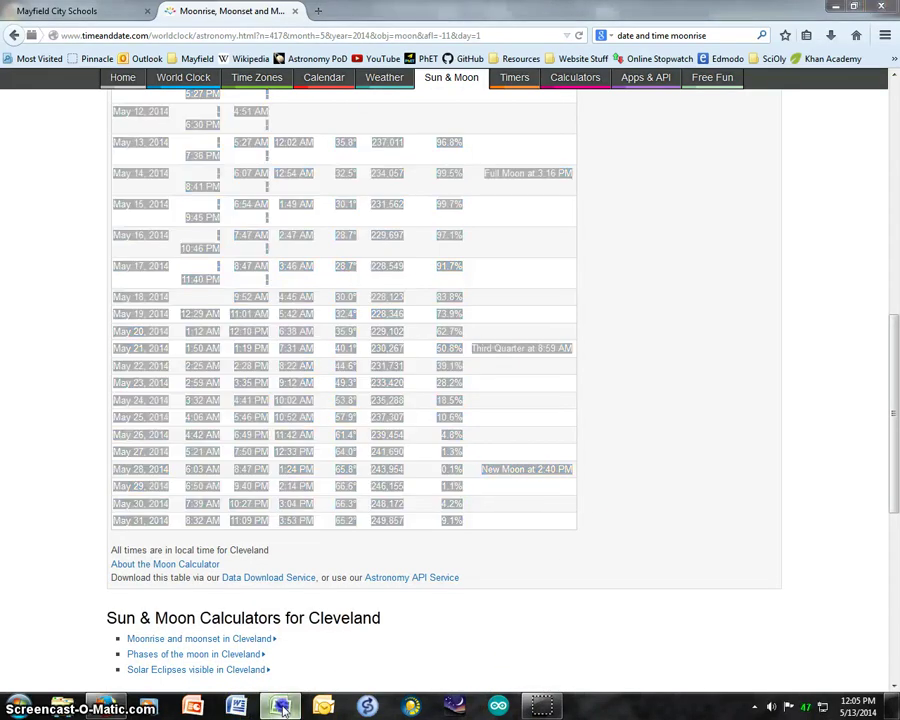
Step: Paste the copied May 2014 moon table starting at cell L7
{"action": "left_click", "coordinate": [692, 222]}
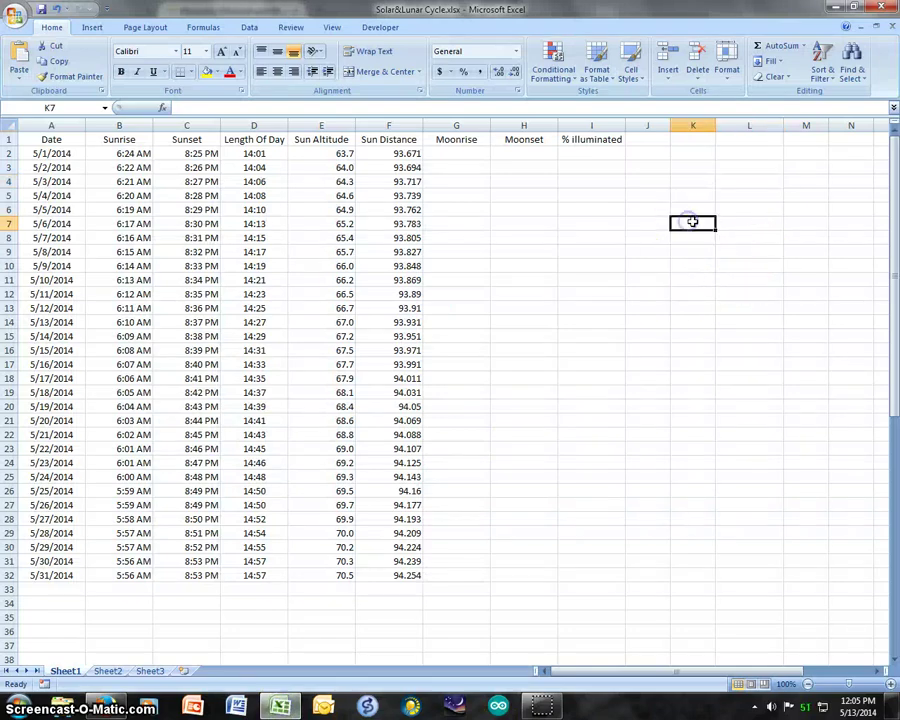
{"action": "left_click", "coordinate": [765, 222]}
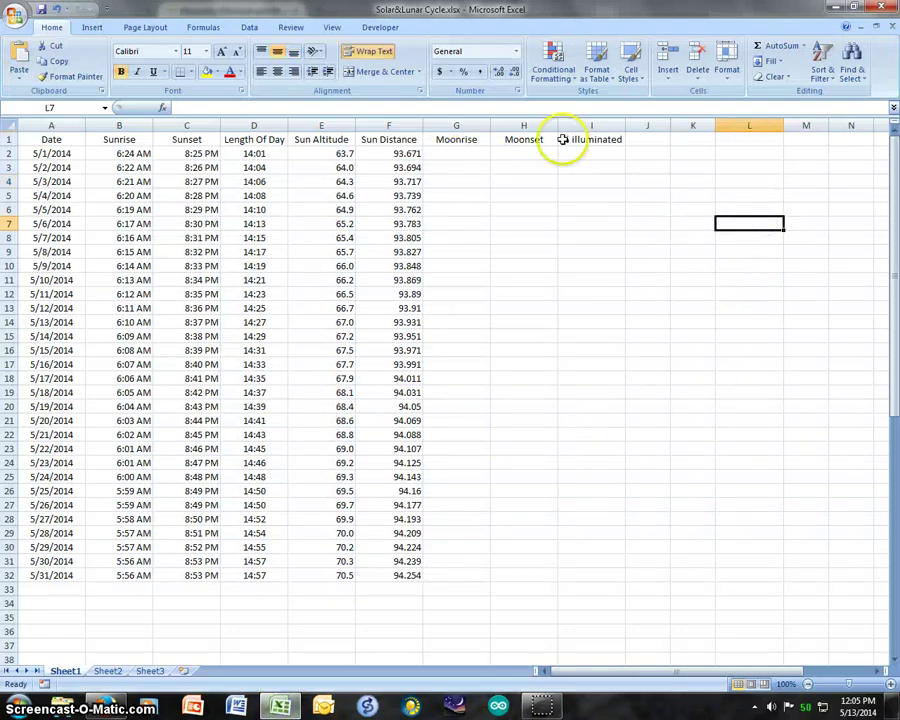
{"action": "right_click", "coordinate": [738, 228]}
{"action": "left_click", "coordinate": [681, 266]}
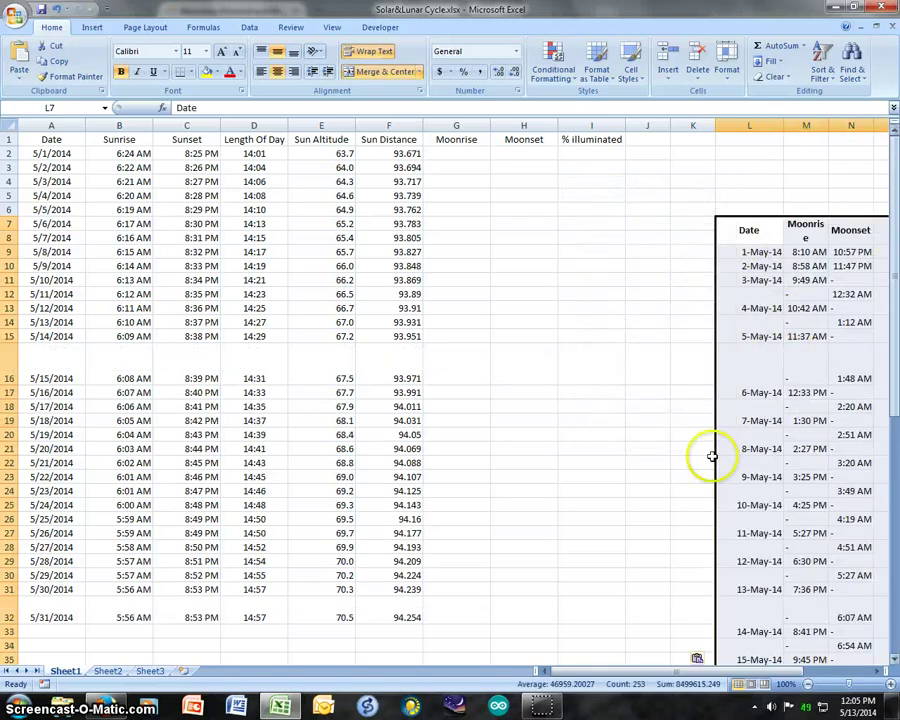
Step: Widen column S so the Phase text fits
{"action": "left_click_drag", "start_coordinate": [688, 668], "coordinate": [732, 686]}
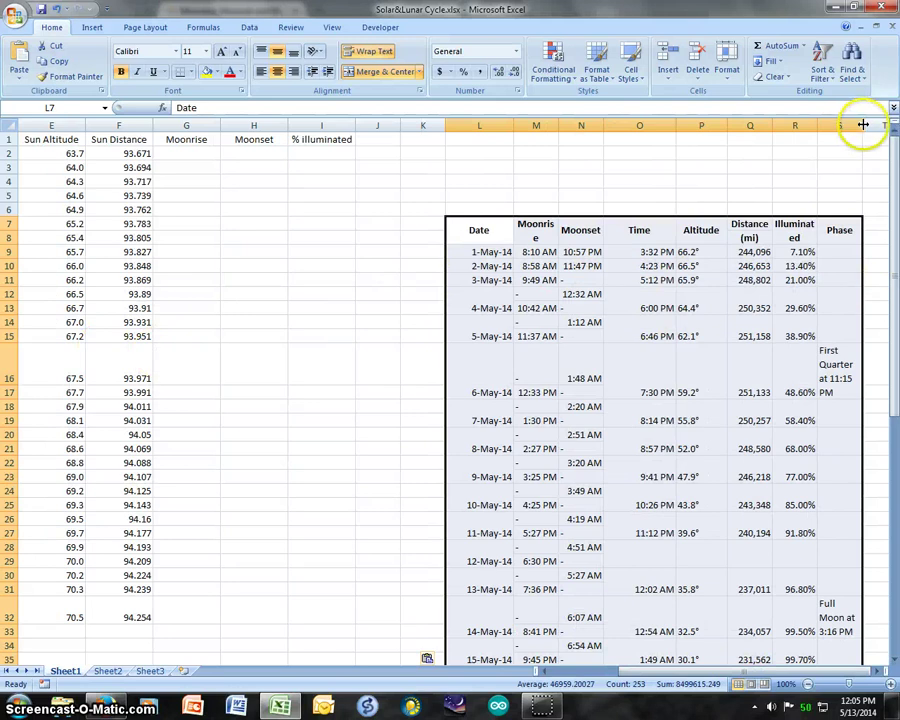
{"action": "left_click_drag", "start_coordinate": [862, 124], "coordinate": [895, 125]}
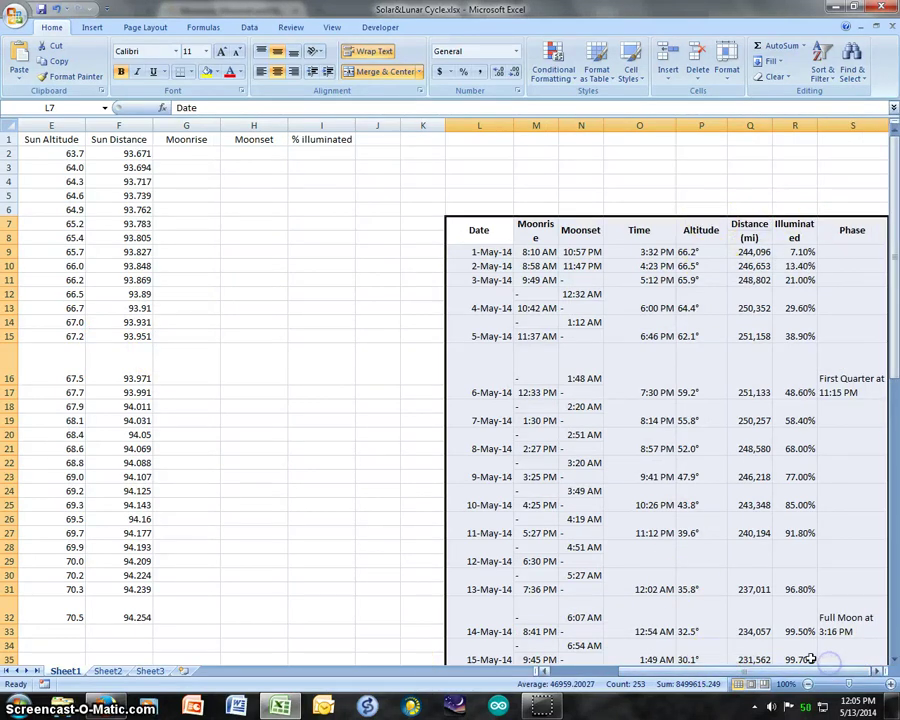
{"action": "left_click", "coordinate": [514, 189]}
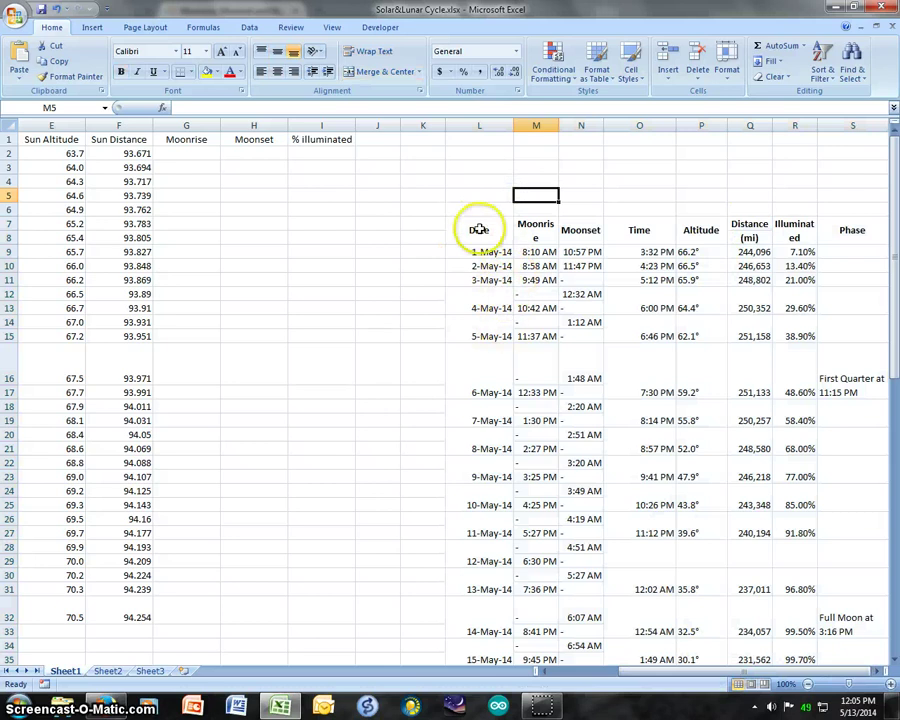
Step: Copy the moonrise and moonset times from M9:N53 and paste them at G2
{"action": "double_click", "coordinate": [558, 125]}
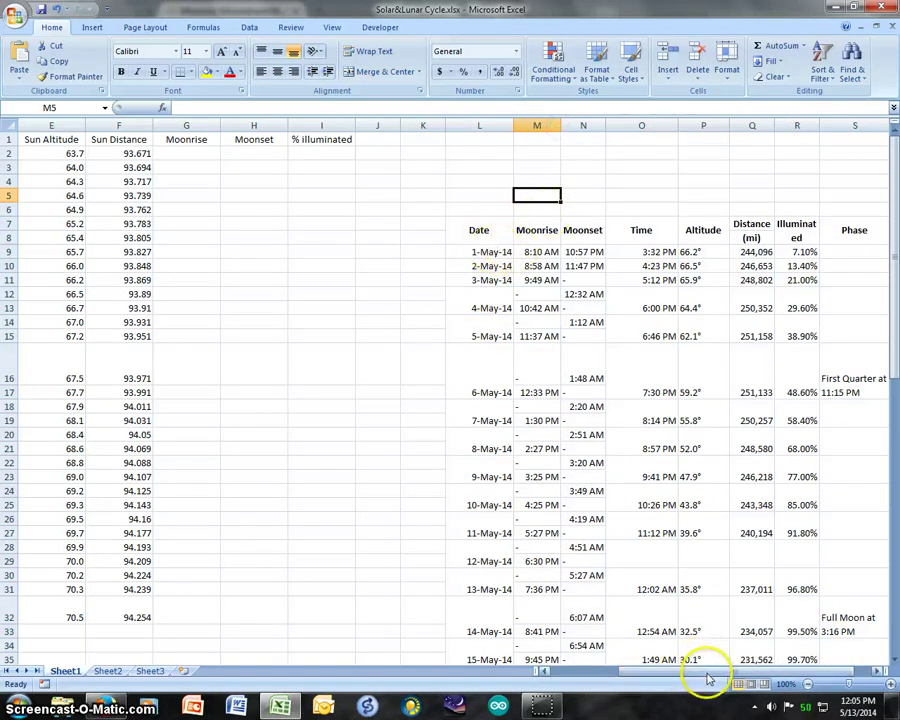
{"action": "left_click_drag", "start_coordinate": [707, 672], "coordinate": [516, 664]}
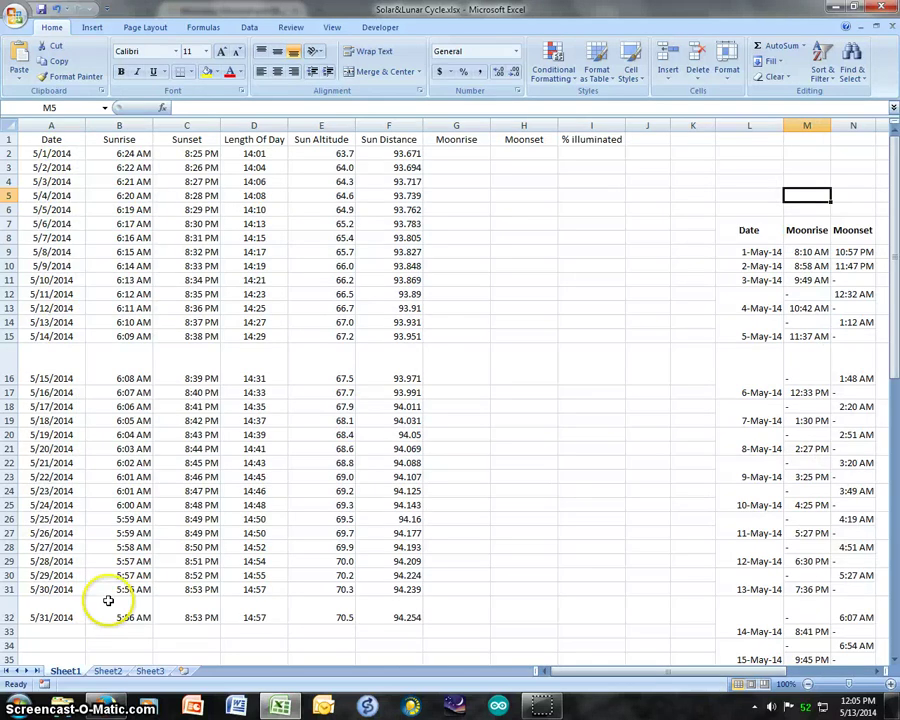
{"action": "left_click_drag", "start_coordinate": [816, 252], "coordinate": [844, 686]}
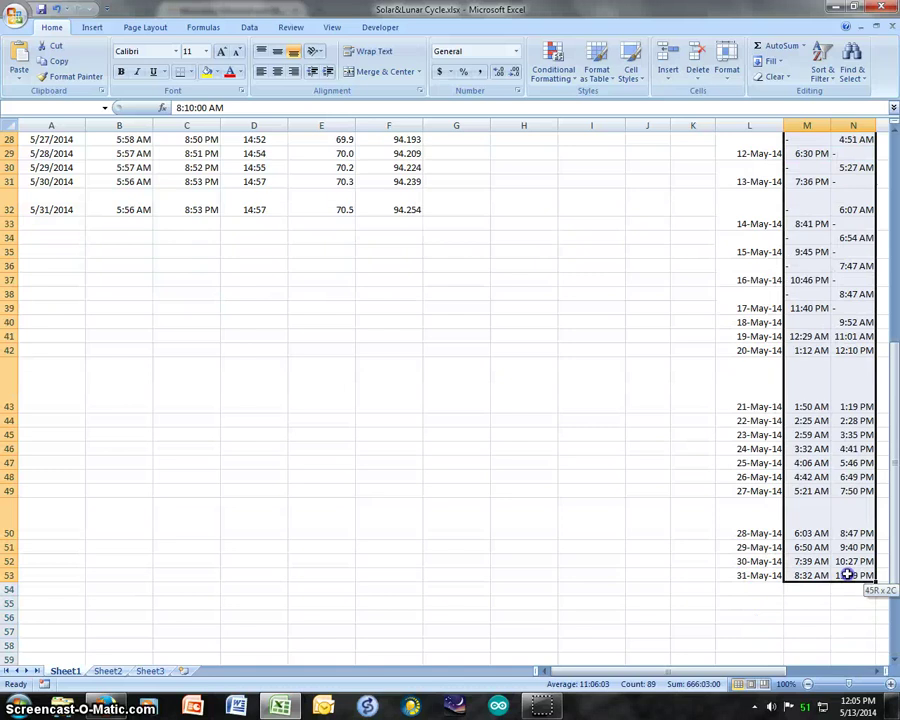
{"action": "right_click", "coordinate": [846, 573]}
{"action": "left_click", "coordinate": [740, 372]}
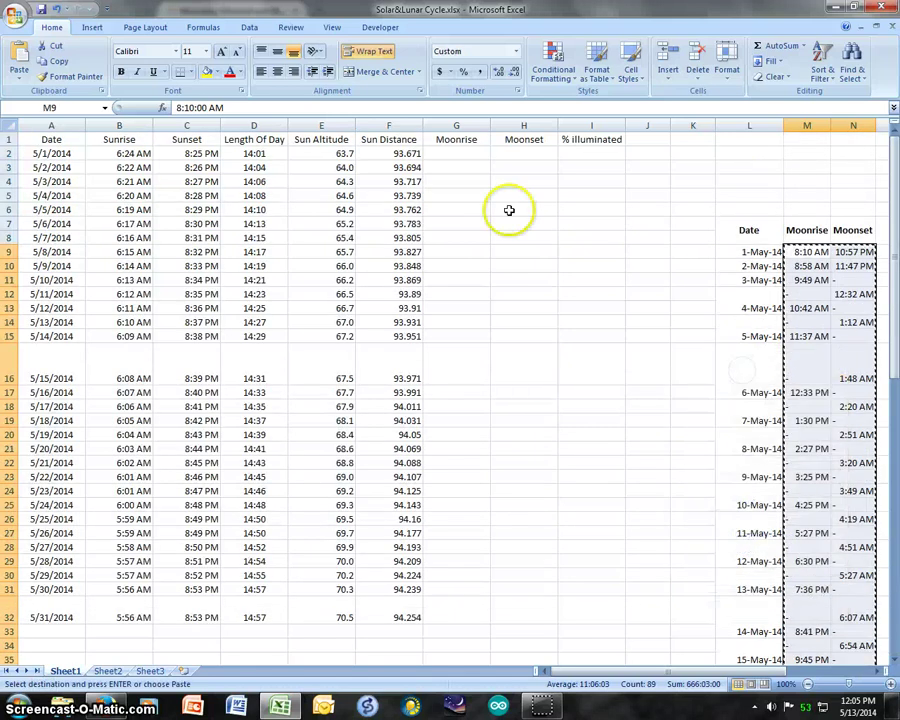
{"action": "right_click", "coordinate": [464, 152]}
{"action": "left_click", "coordinate": [400, 199]}
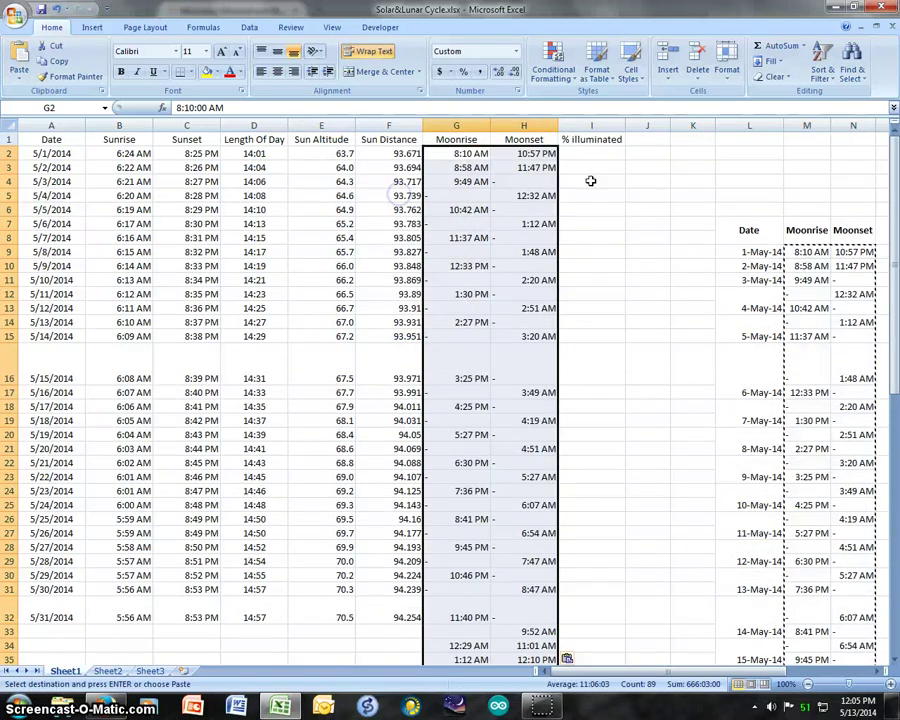
{"action": "left_click", "coordinate": [586, 180]}
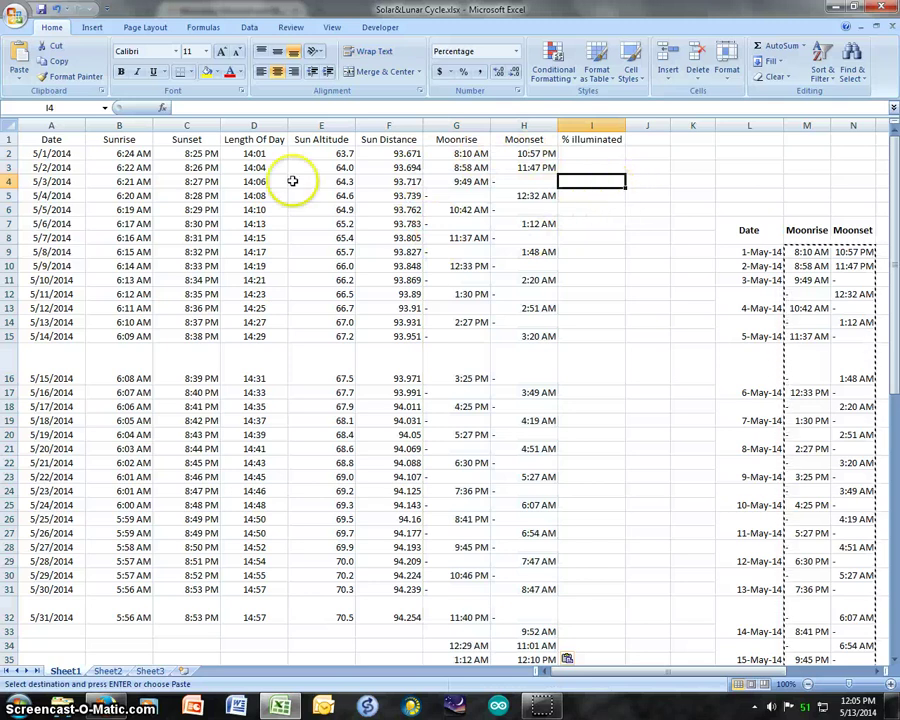
{"action": "left_click", "coordinate": [703, 251]}
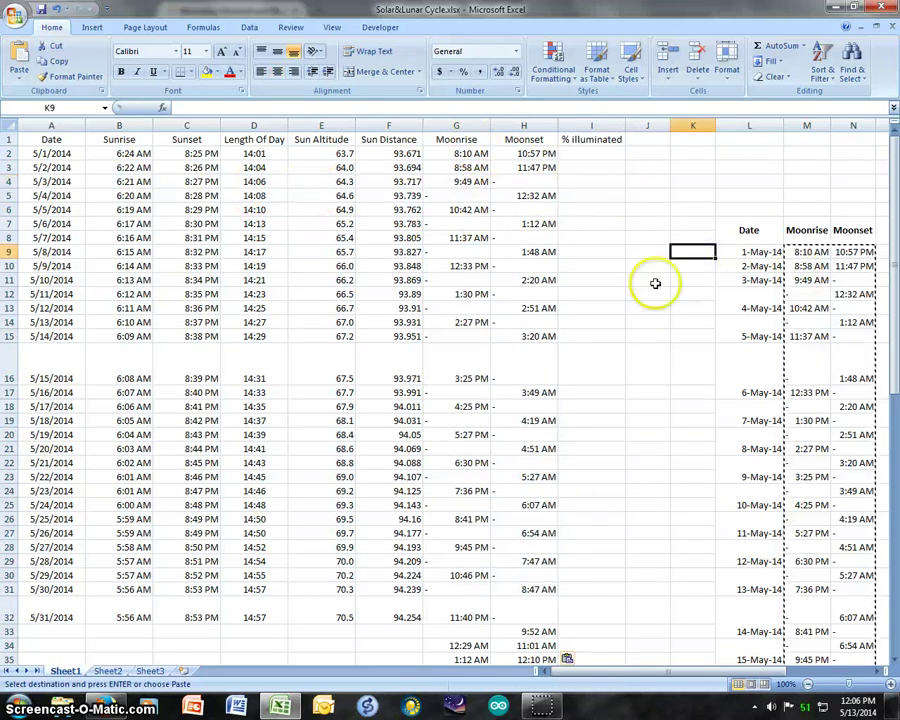
{"action": "left_click", "coordinate": [760, 280]}
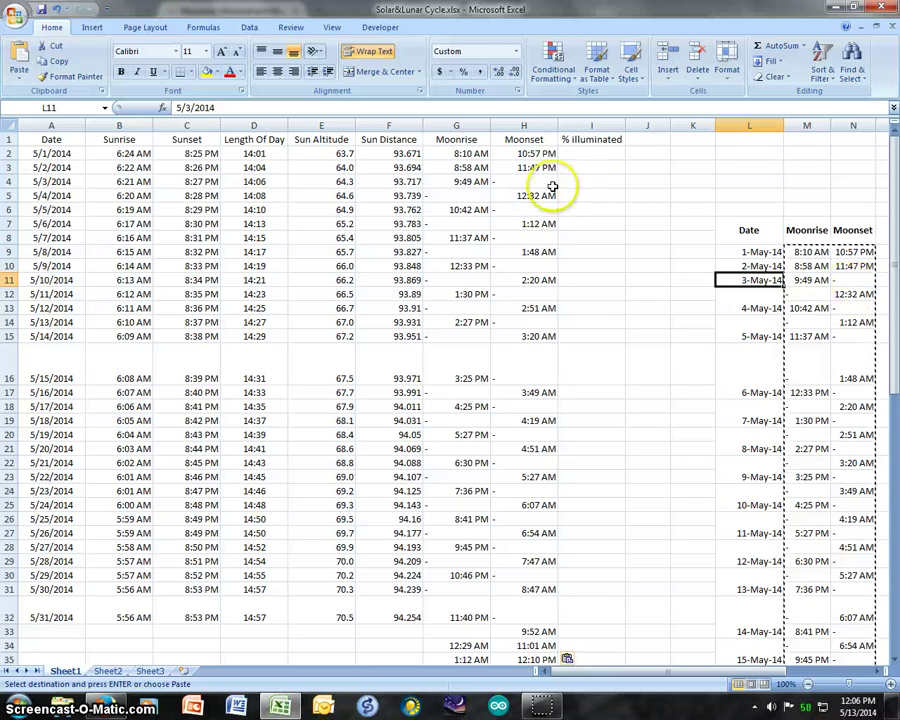
{"action": "left_click", "coordinate": [511, 212]}
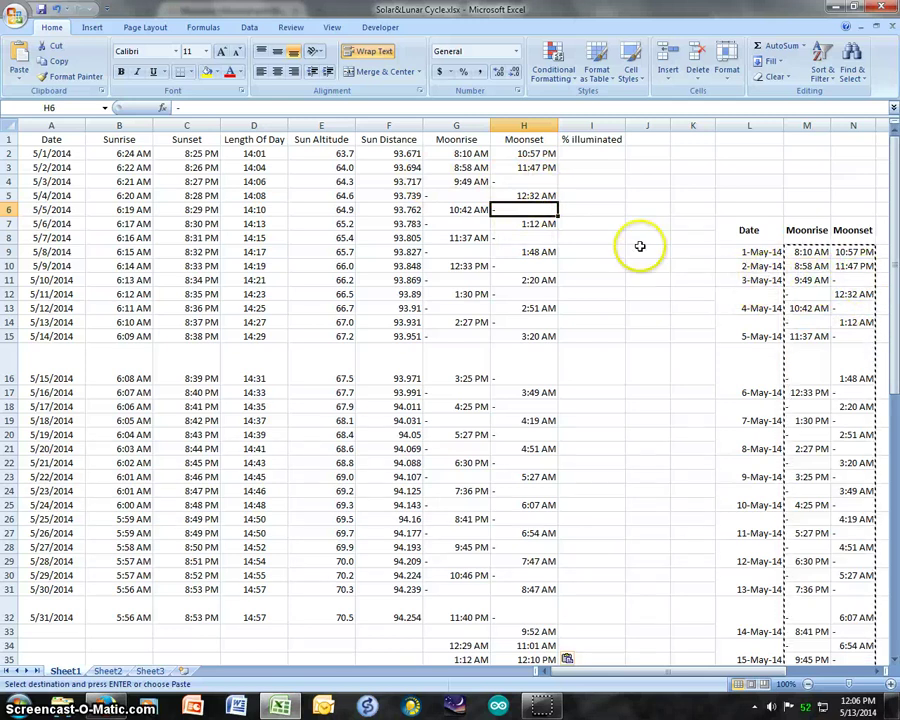
Step: Ctrl-select the twelve dash cells in the Moonset column, H8 through H32
{"action": "left_click", "coordinate": [540, 240], "text": "ctrl"}
{"action": "left_click", "coordinate": [538, 266], "text": "ctrl"}
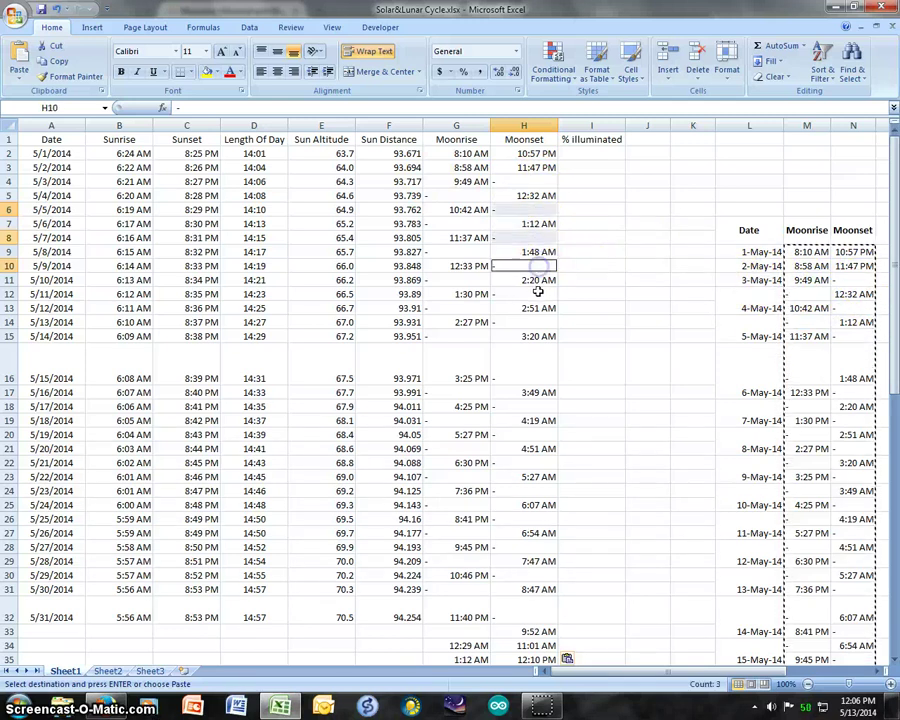
{"action": "left_click", "coordinate": [536, 294], "text": "ctrl"}
{"action": "left_click", "coordinate": [532, 322], "text": "ctrl"}
{"action": "left_click", "coordinate": [526, 362], "text": "ctrl"}
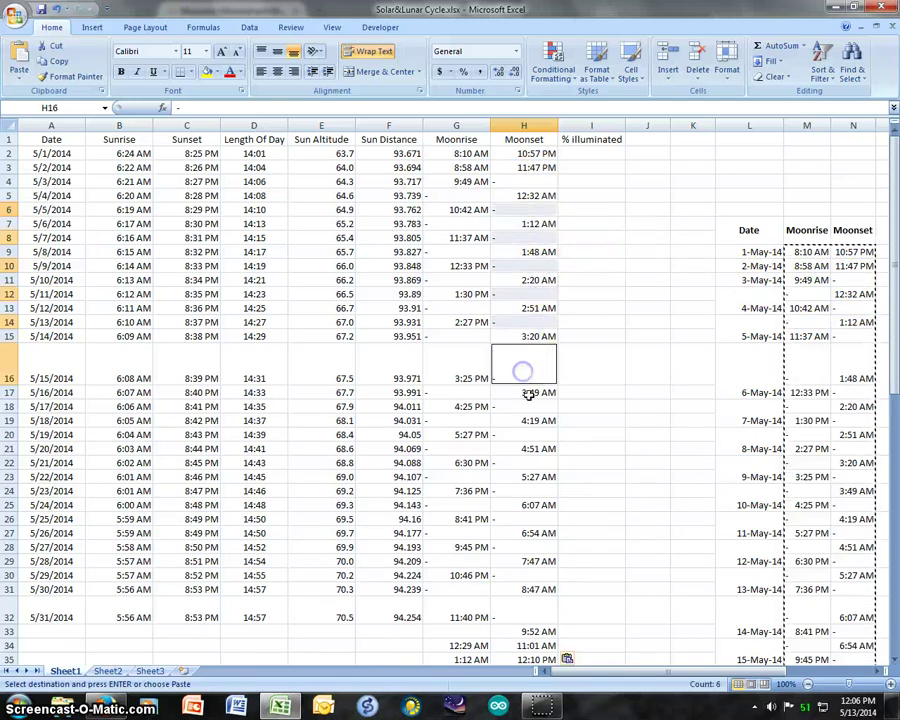
{"action": "left_click", "coordinate": [528, 404], "text": "ctrl"}
{"action": "left_click", "coordinate": [526, 436], "text": "ctrl"}
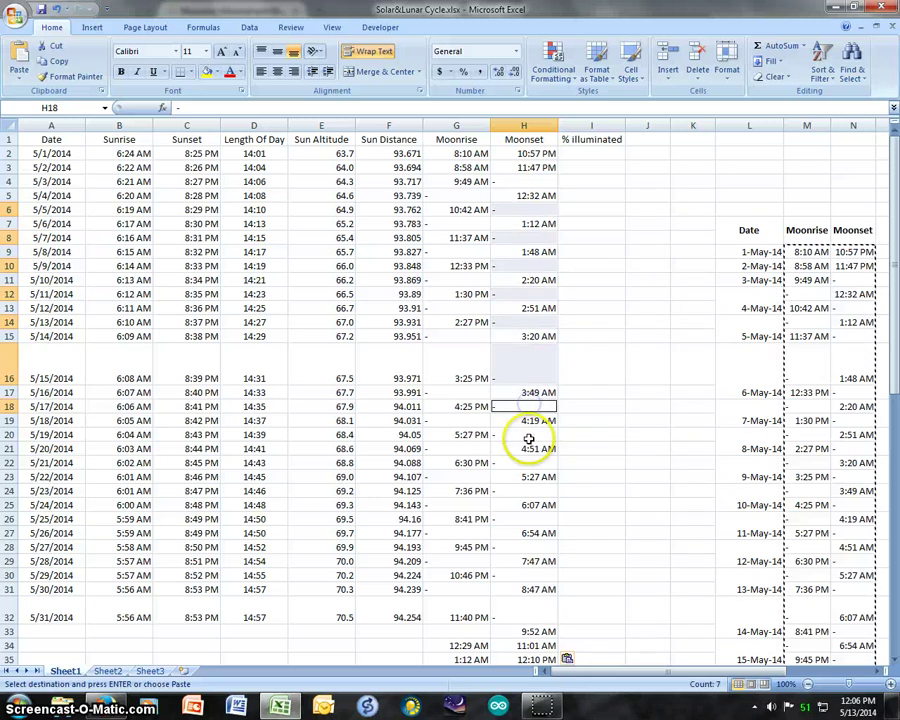
{"action": "left_click", "coordinate": [526, 490], "text": "ctrl"}
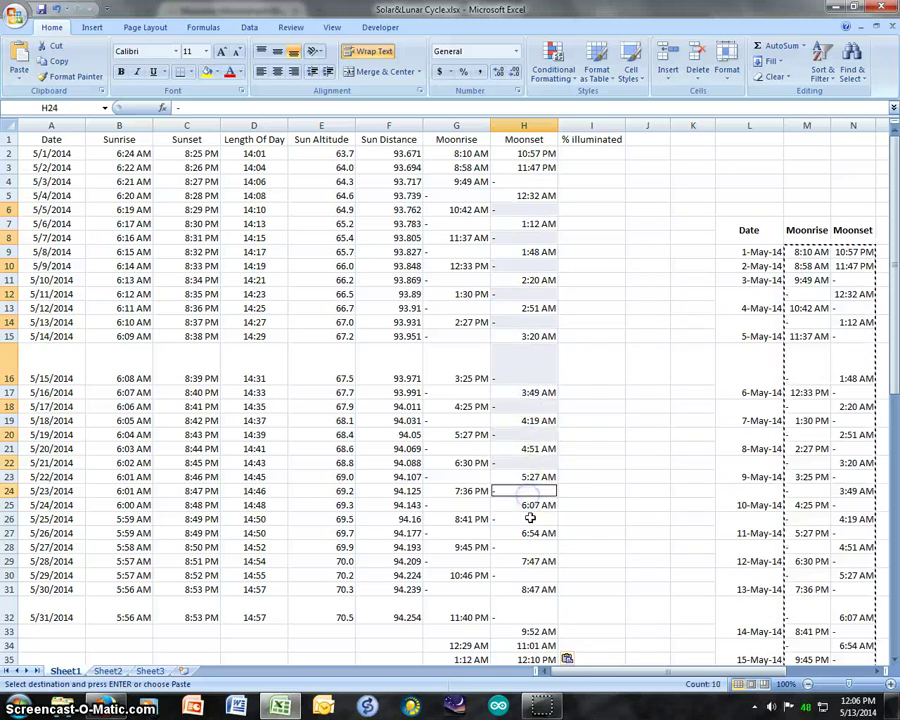
{"action": "left_click", "coordinate": [530, 518], "text": "ctrl"}
{"action": "left_click", "coordinate": [524, 548], "text": "ctrl"}
{"action": "left_click", "coordinate": [526, 576], "text": "ctrl"}
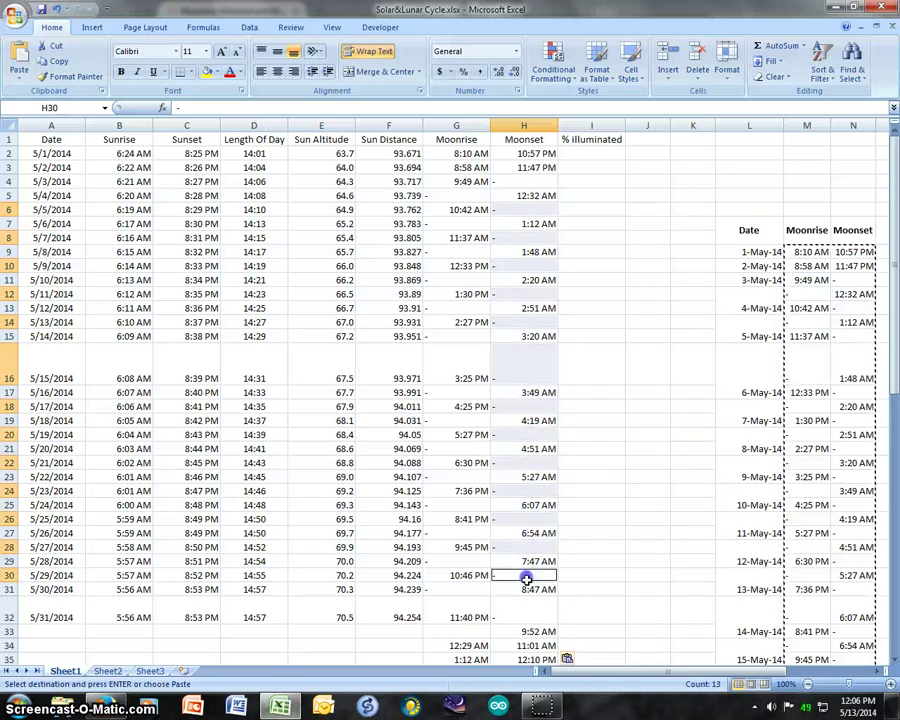
{"action": "left_click", "coordinate": [525, 606], "text": "ctrl"}
{"action": "scroll", "coordinate": [528, 610], "scroll_direction": "down", "scroll_amount": 5}
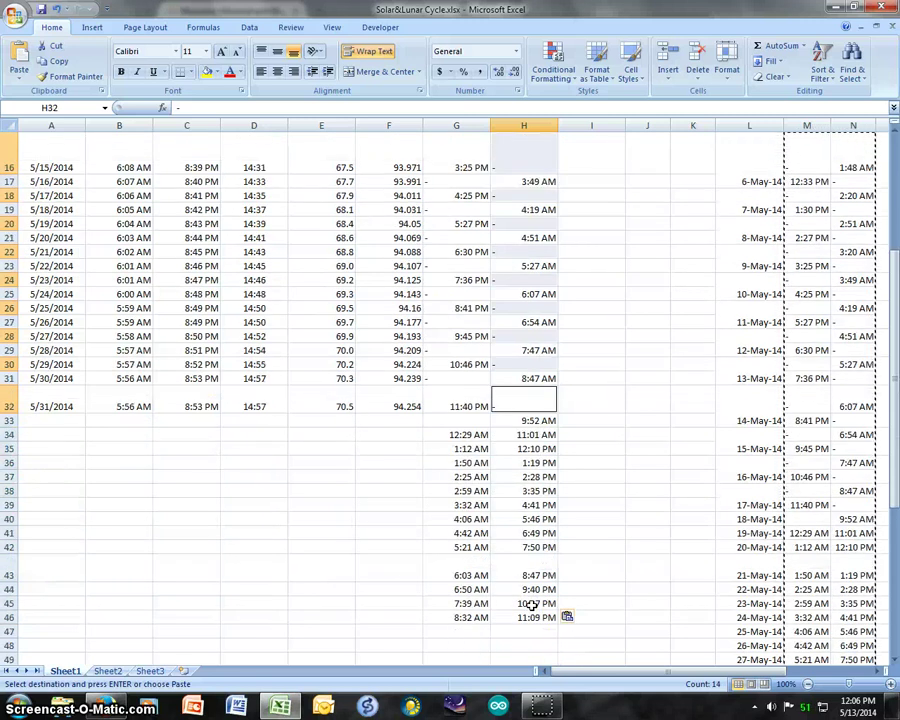
{"action": "scroll", "coordinate": [527, 603], "scroll_direction": "up", "scroll_amount": 5}
Step: Delete the selected Moonset dashes with Shift cells up, so 5/31 ends at 11:09 PM
{"action": "right_click", "coordinate": [540, 352]}
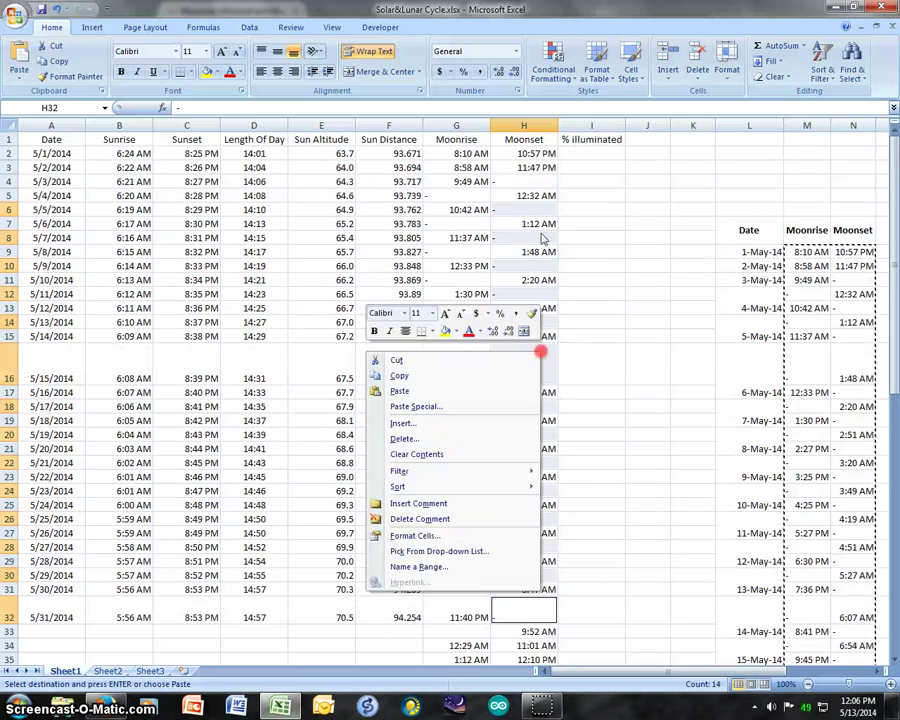
{"action": "left_click", "coordinate": [502, 436]}
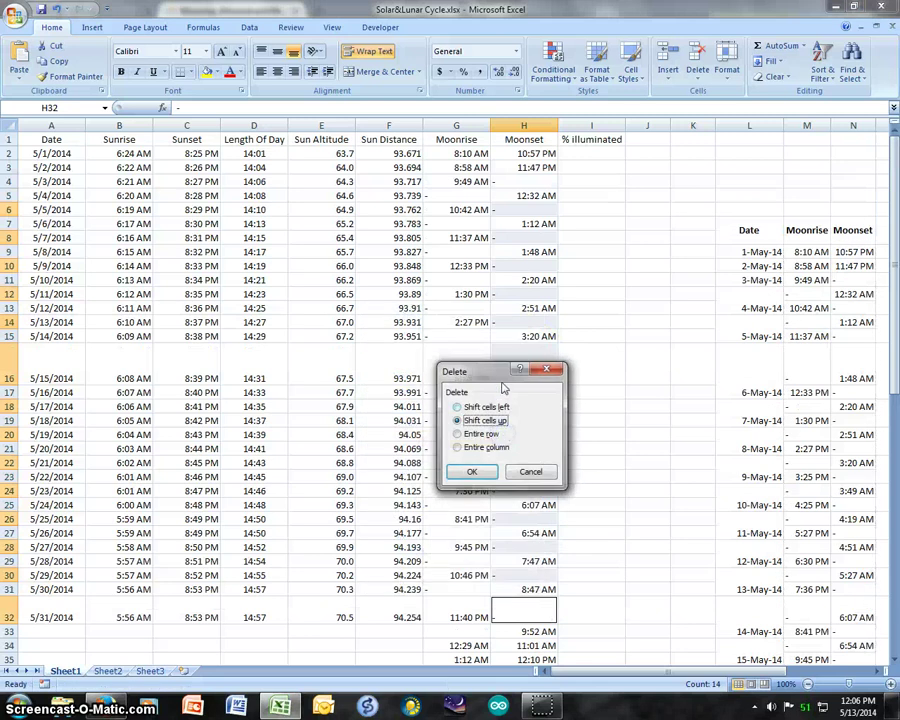
{"action": "left_click", "coordinate": [474, 472]}
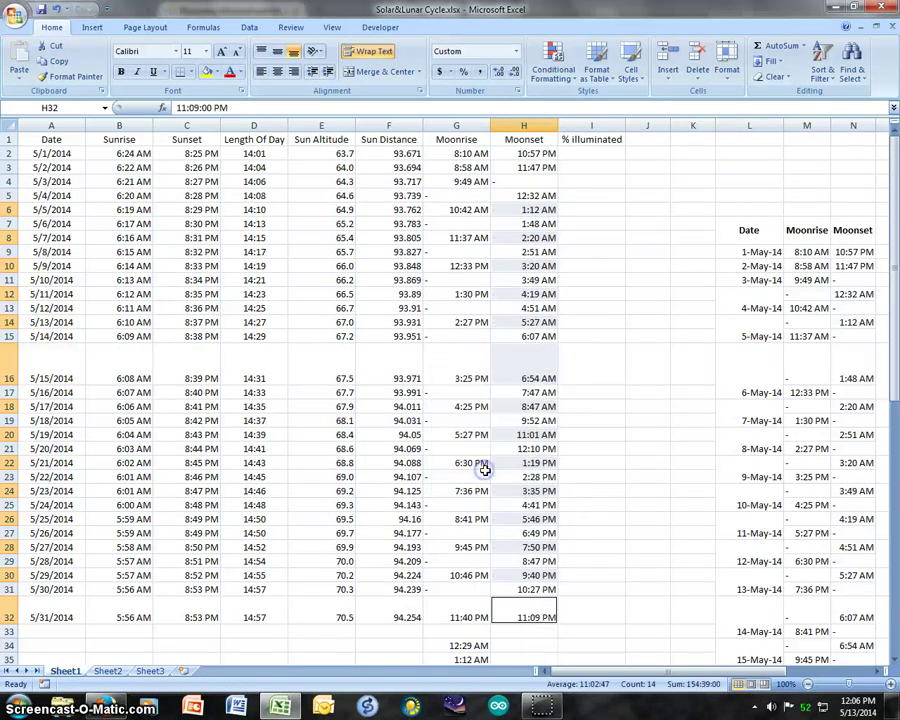
{"action": "left_click", "coordinate": [570, 612]}
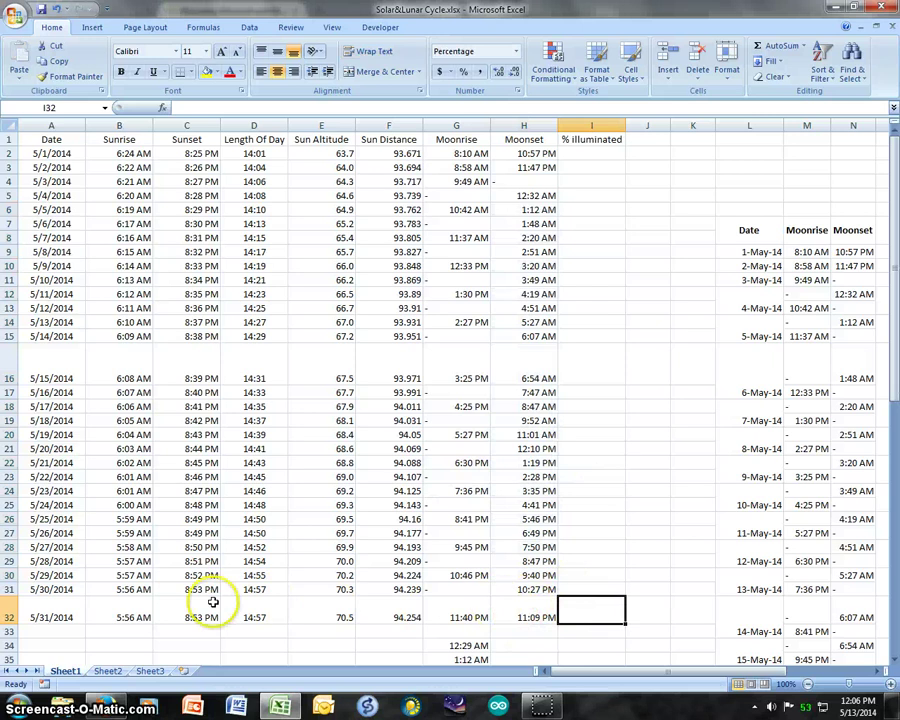
{"action": "scroll", "coordinate": [768, 390], "scroll_direction": "down", "scroll_amount": 9}
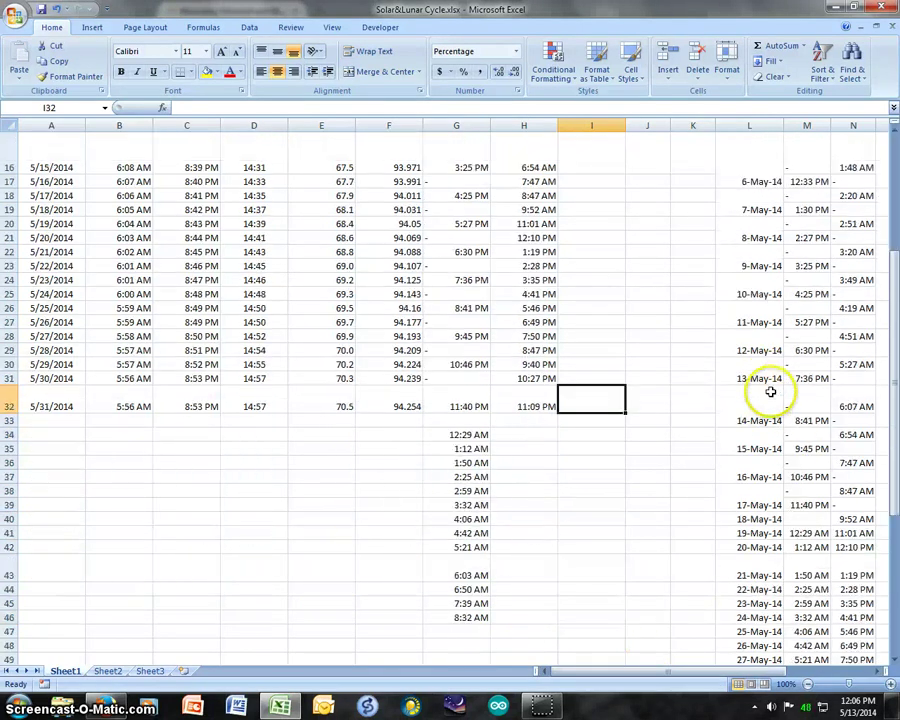
{"action": "scroll", "coordinate": [766, 388], "scroll_direction": "up", "scroll_amount": 7}
{"action": "scroll", "coordinate": [659, 427], "scroll_direction": "up", "scroll_amount": 2}
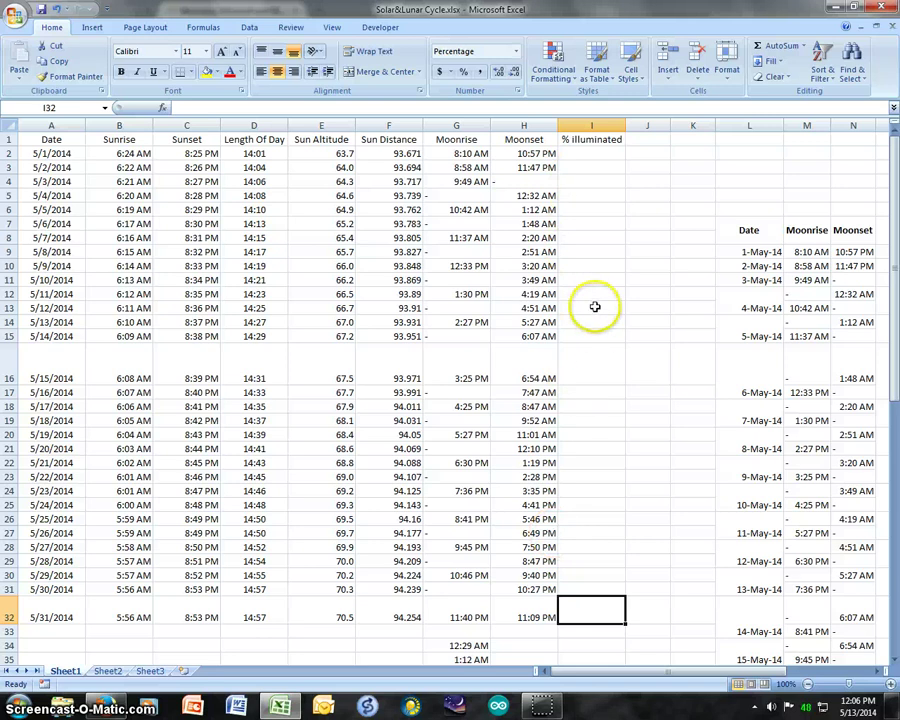
{"action": "scroll", "coordinate": [600, 305], "scroll_direction": "down", "scroll_amount": 6}
{"action": "scroll", "coordinate": [810, 580], "scroll_direction": "up", "scroll_amount": 1}
{"action": "scroll", "coordinate": [829, 594], "scroll_direction": "down", "scroll_amount": 1}
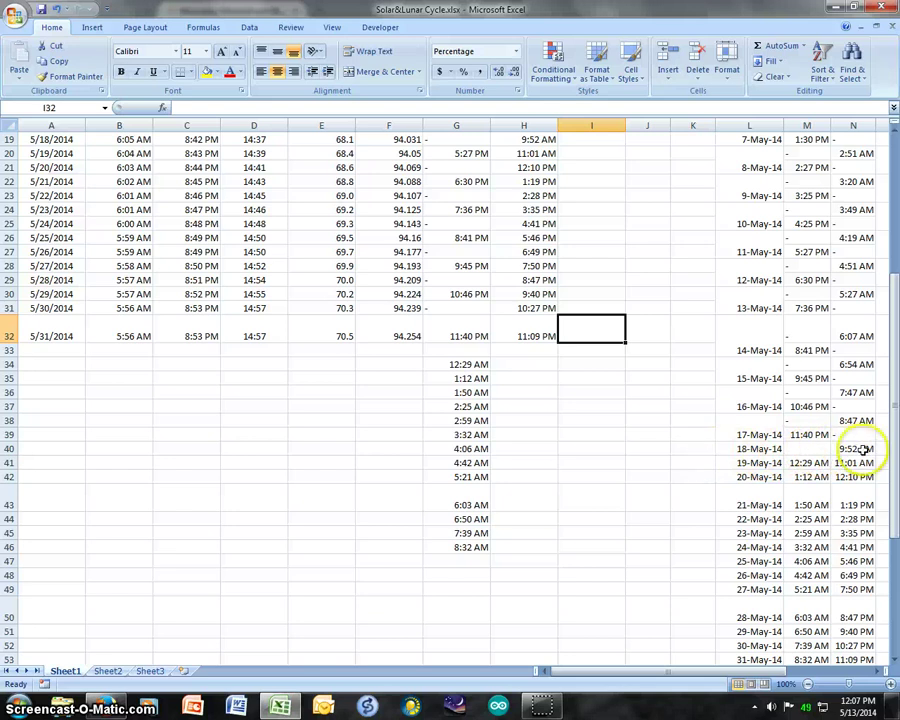
{"action": "left_click_drag", "start_coordinate": [715, 448], "coordinate": [856, 448]}
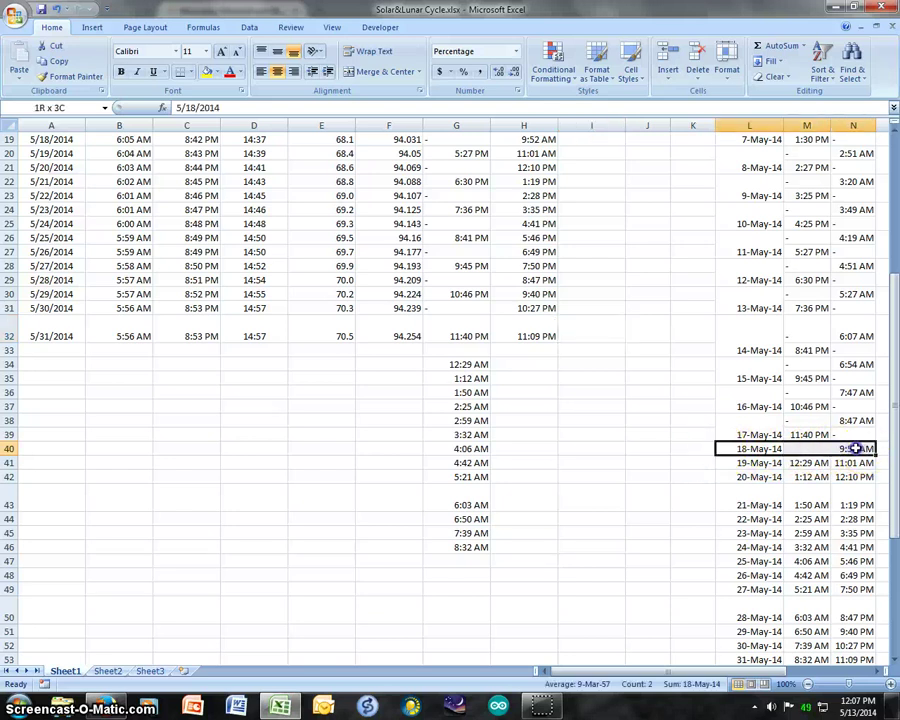
{"action": "left_click_drag", "start_coordinate": [699, 446], "coordinate": [790, 448]}
{"action": "left_click", "coordinate": [637, 419]}
{"action": "scroll", "coordinate": [762, 512], "scroll_direction": "up", "scroll_amount": 6}
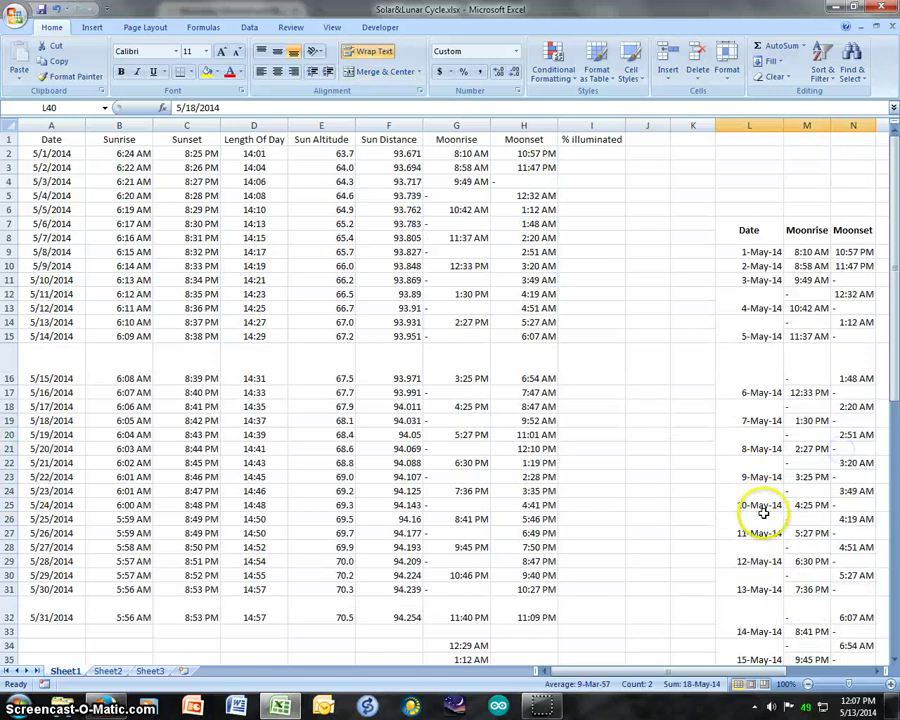
{"action": "scroll", "coordinate": [810, 492], "scroll_direction": "down", "scroll_amount": 5}
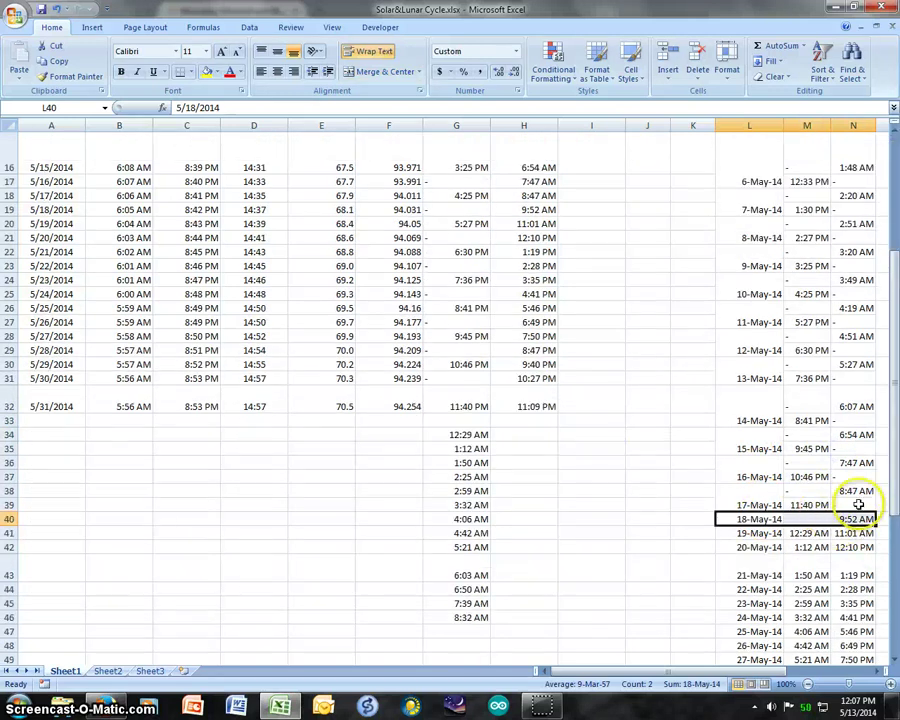
{"action": "scroll", "coordinate": [570, 466], "scroll_direction": "up", "scroll_amount": 5}
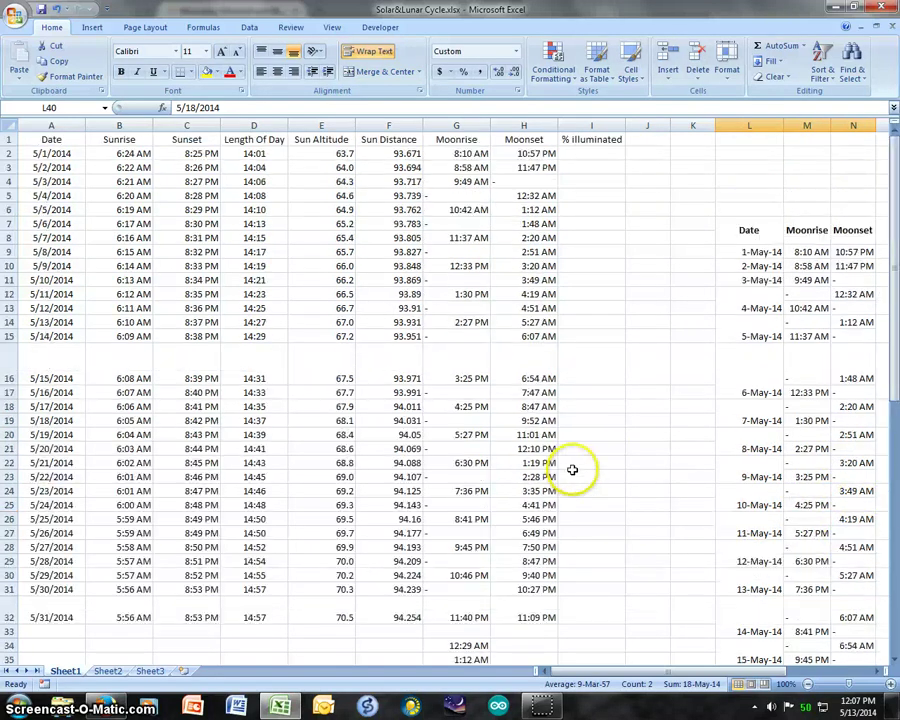
{"action": "scroll", "coordinate": [581, 452], "scroll_direction": "down", "scroll_amount": 5}
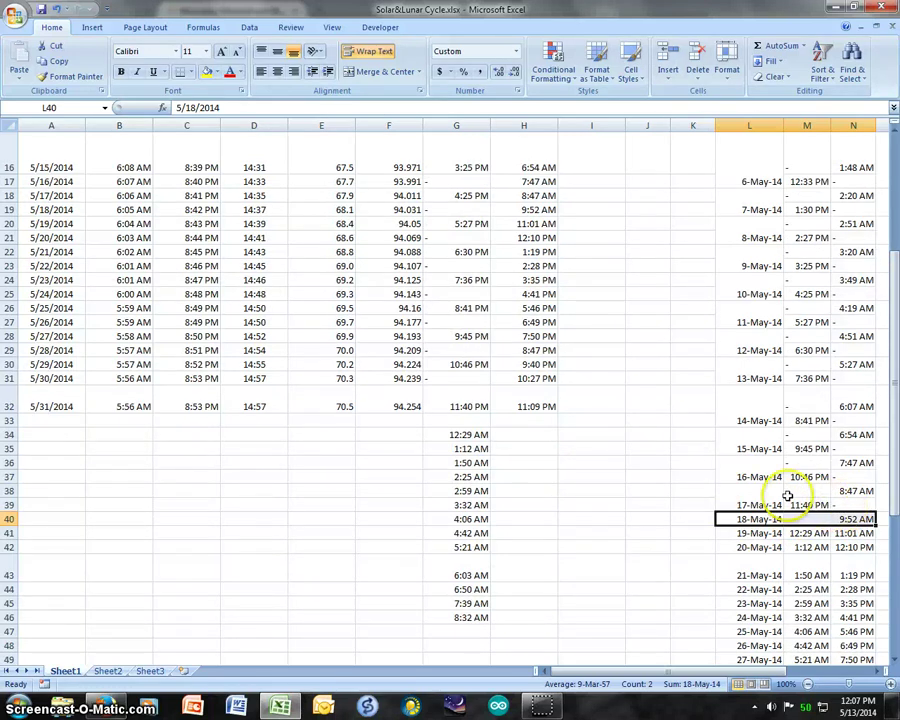
{"action": "scroll", "coordinate": [665, 458], "scroll_direction": "up", "scroll_amount": 5}
{"action": "scroll", "coordinate": [508, 576], "scroll_direction": "down", "scroll_amount": 2}
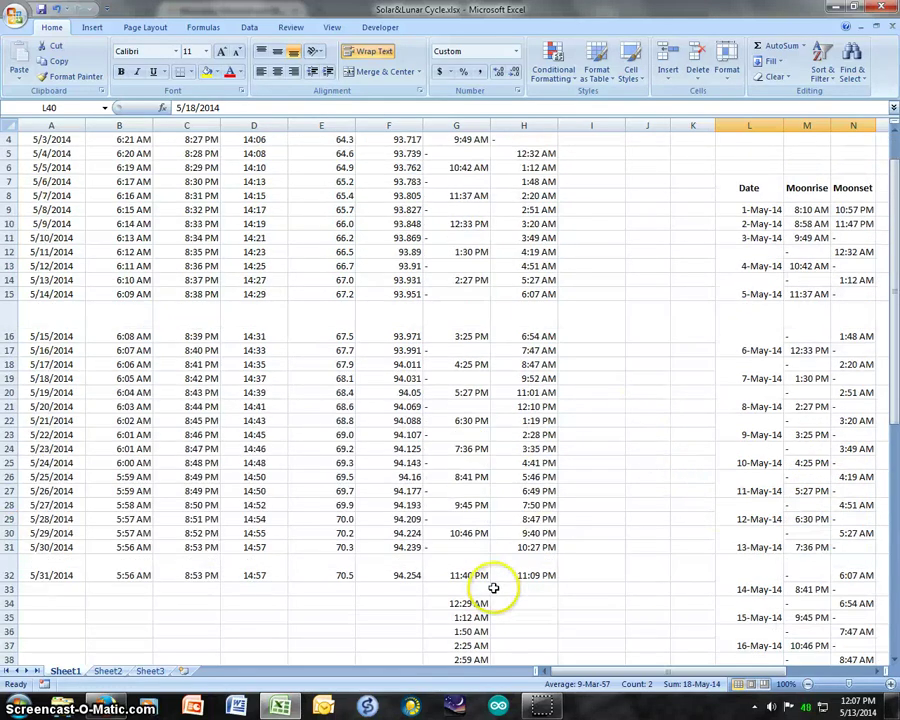
{"action": "scroll", "coordinate": [505, 521], "scroll_direction": "down", "scroll_amount": 5}
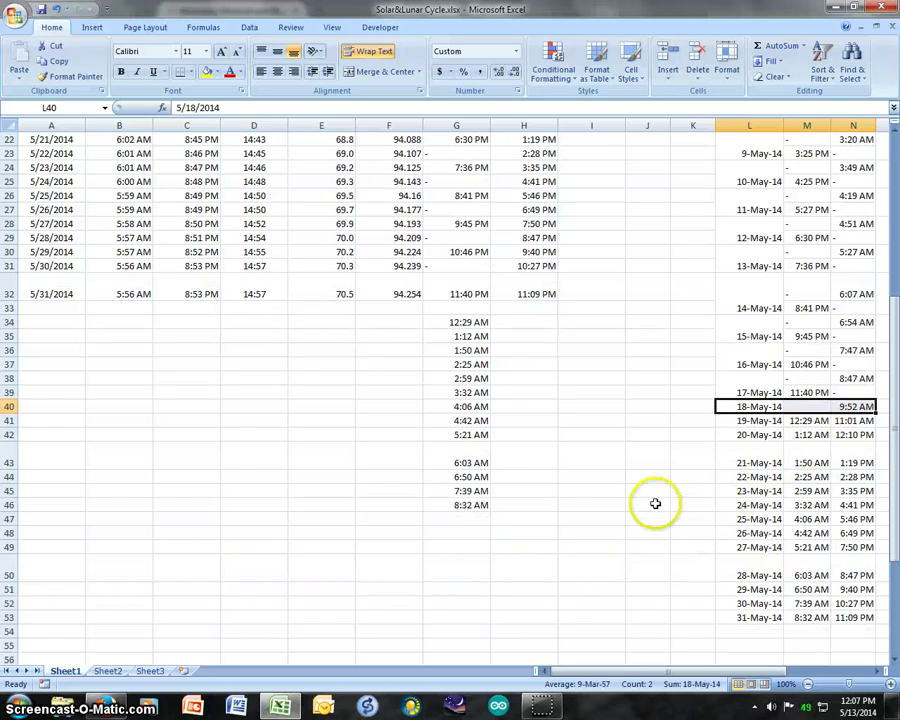
{"action": "scroll", "coordinate": [655, 503], "scroll_direction": "up", "scroll_amount": 2}
Step: Select the dash cells in the Moonrise column from G31 up to G5
{"action": "left_click", "coordinate": [464, 376]}
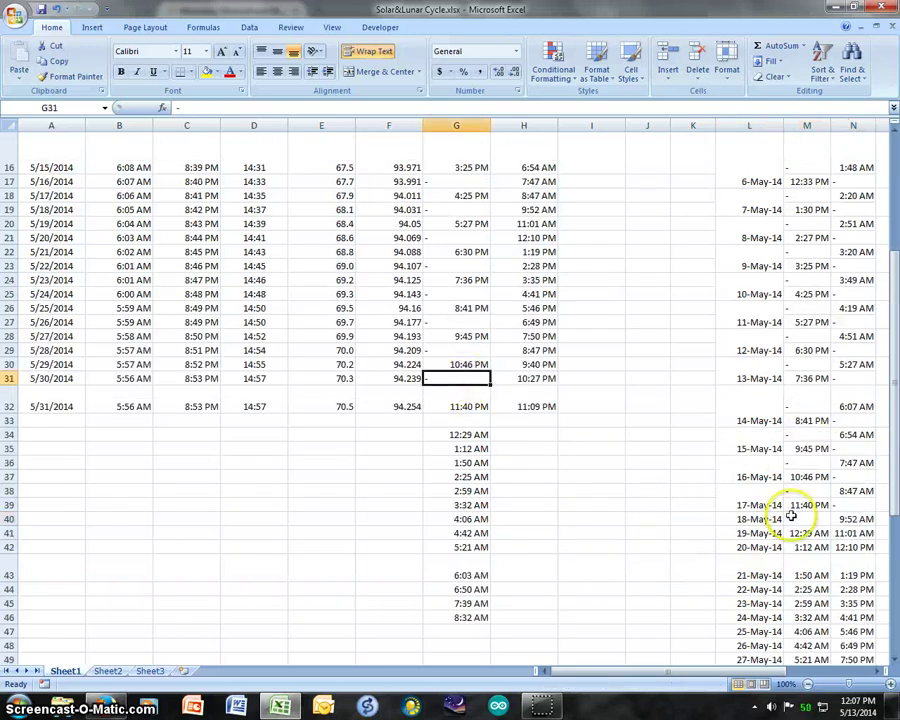
{"action": "left_click", "coordinate": [468, 418]}
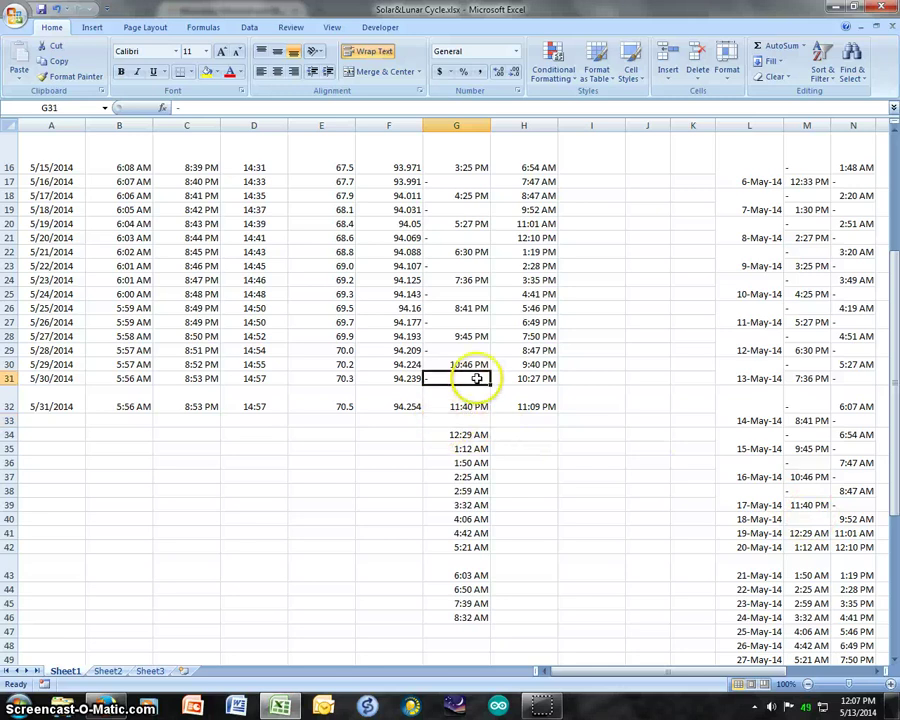
{"action": "left_click", "coordinate": [466, 348]}
{"action": "key", "text": "super"}
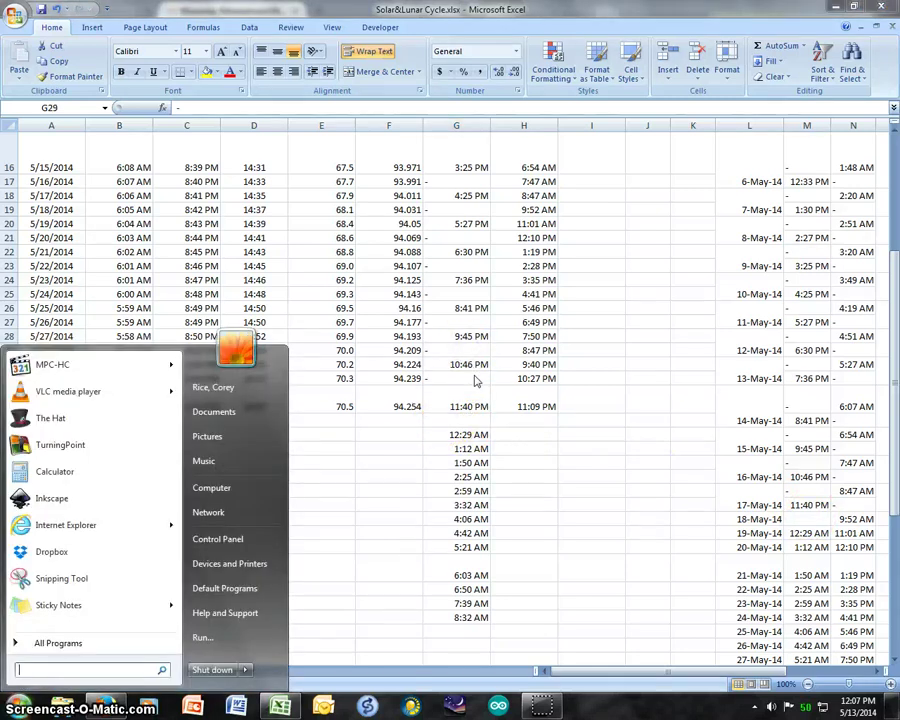
{"action": "key", "text": "super"}
{"action": "left_click", "coordinate": [475, 377]}
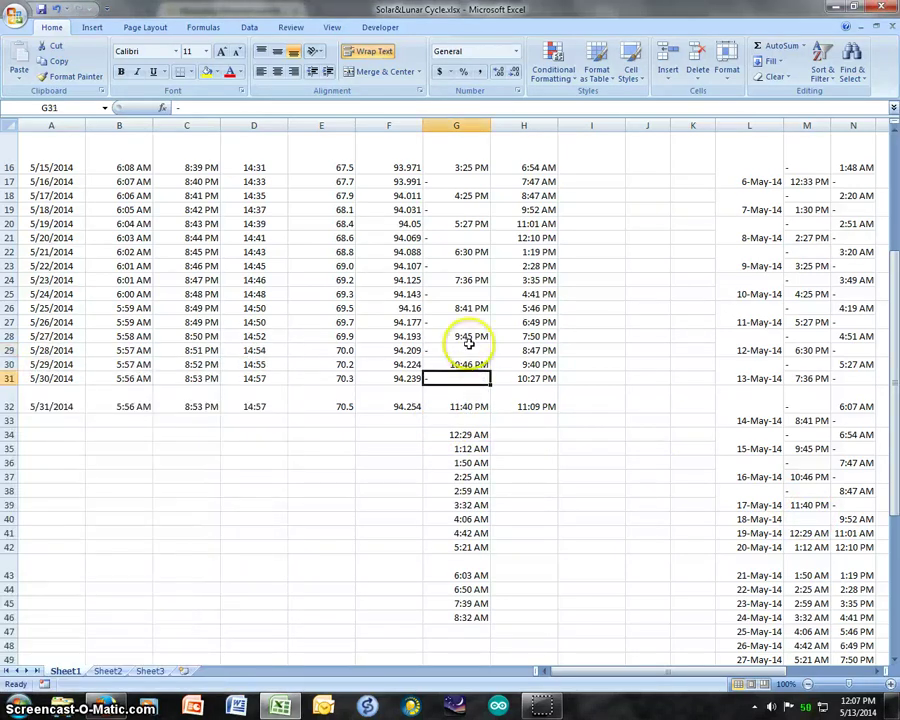
{"action": "left_click", "coordinate": [466, 350], "text": "ctrl"}
{"action": "left_click", "coordinate": [466, 322], "text": "ctrl"}
{"action": "left_click", "coordinate": [466, 294], "text": "ctrl"}
{"action": "left_click", "coordinate": [466, 266], "text": "ctrl"}
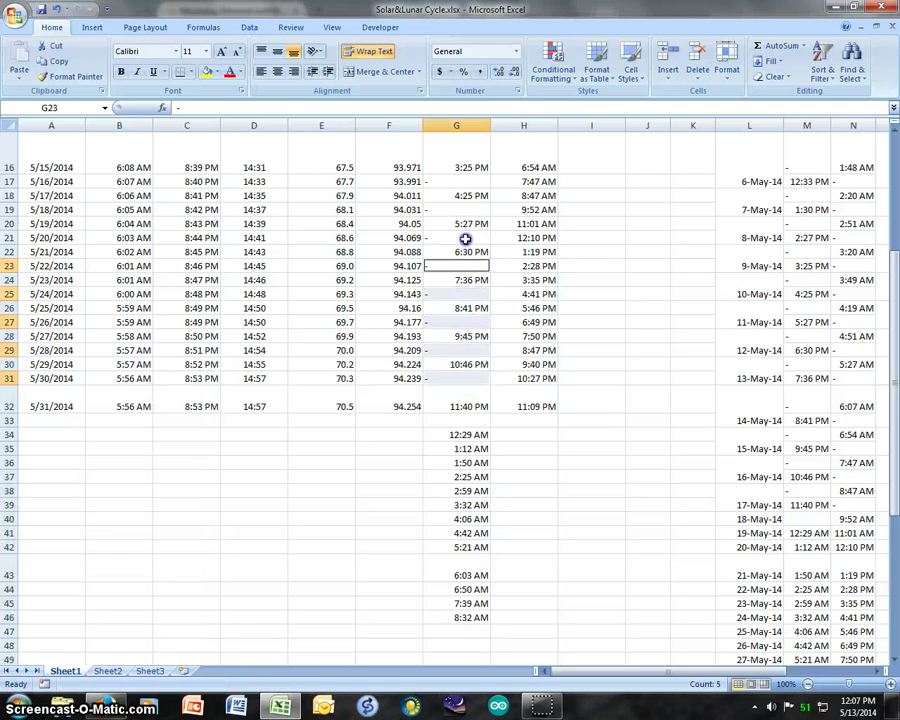
{"action": "left_click", "coordinate": [463, 181]}
{"action": "scroll", "coordinate": [488, 210], "scroll_direction": "up", "scroll_amount": 5}
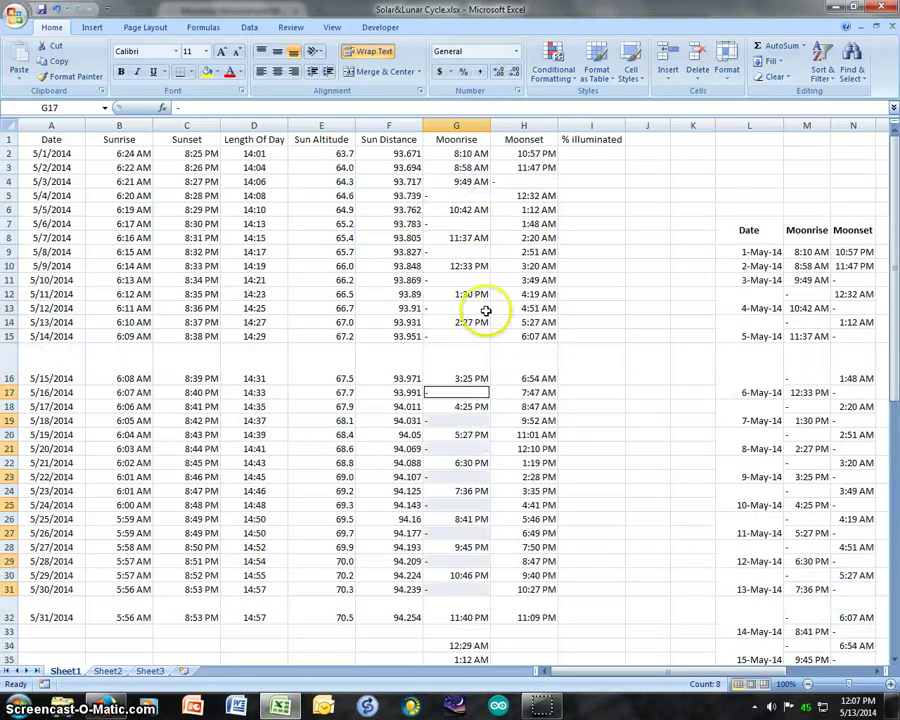
{"action": "left_click_drag", "start_coordinate": [473, 337], "coordinate": [464, 196]}
Step: Delete the Moonrise dashes with Shift cells up, so 5/31 ends at 8:32 AM
{"action": "right_click", "coordinate": [463, 195]}
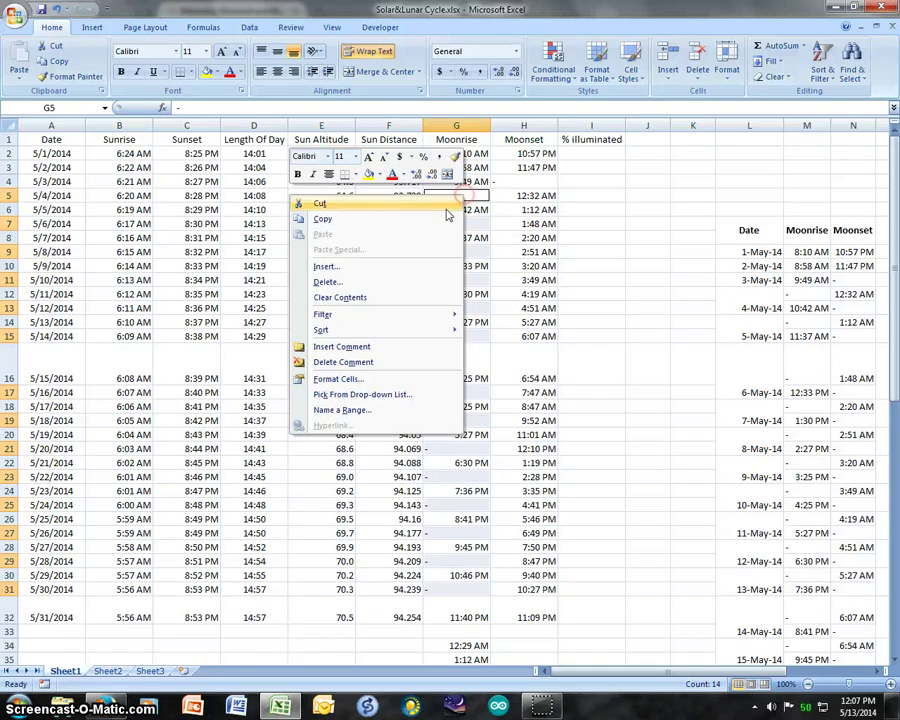
{"action": "left_click", "coordinate": [412, 284]}
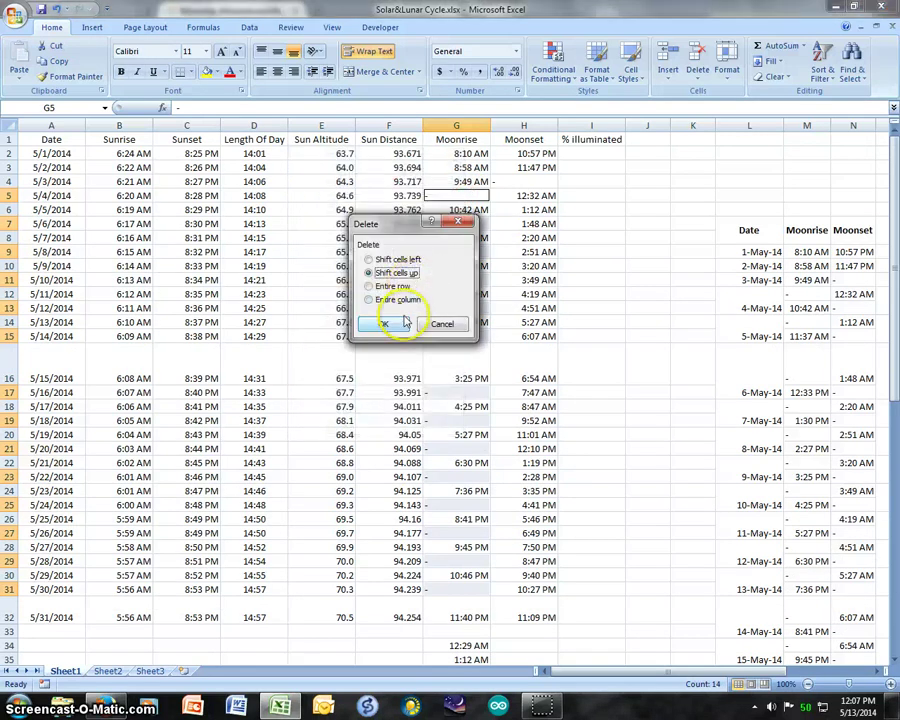
{"action": "left_click", "coordinate": [400, 322]}
{"action": "left_click", "coordinate": [620, 378]}
{"action": "left_click_drag", "start_coordinate": [457, 613], "coordinate": [546, 616]}
{"action": "left_click", "coordinate": [465, 421]}
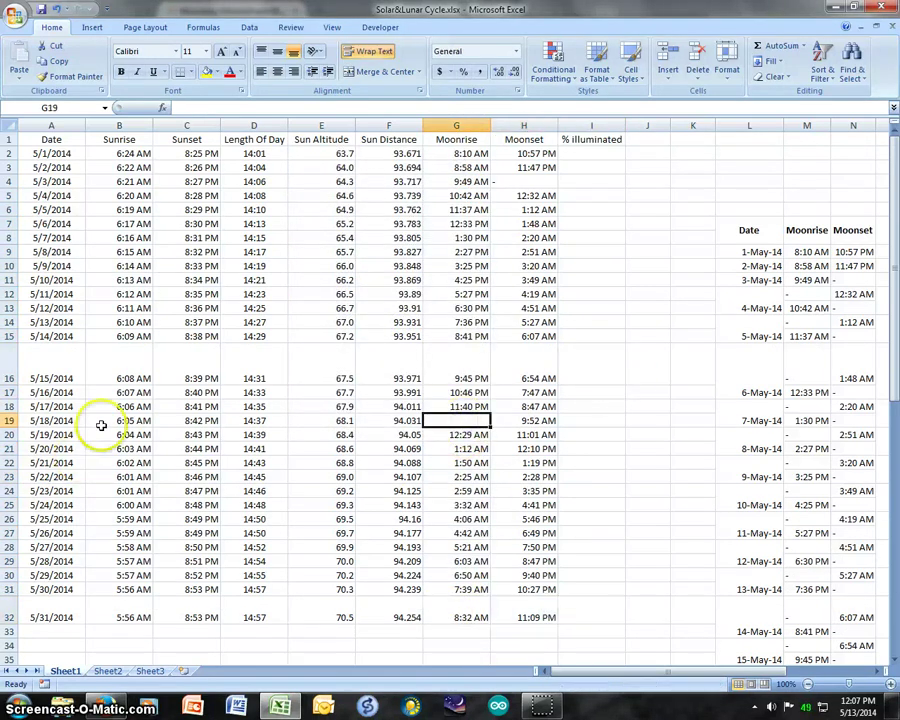
{"action": "scroll", "coordinate": [818, 558], "scroll_direction": "down", "scroll_amount": 4}
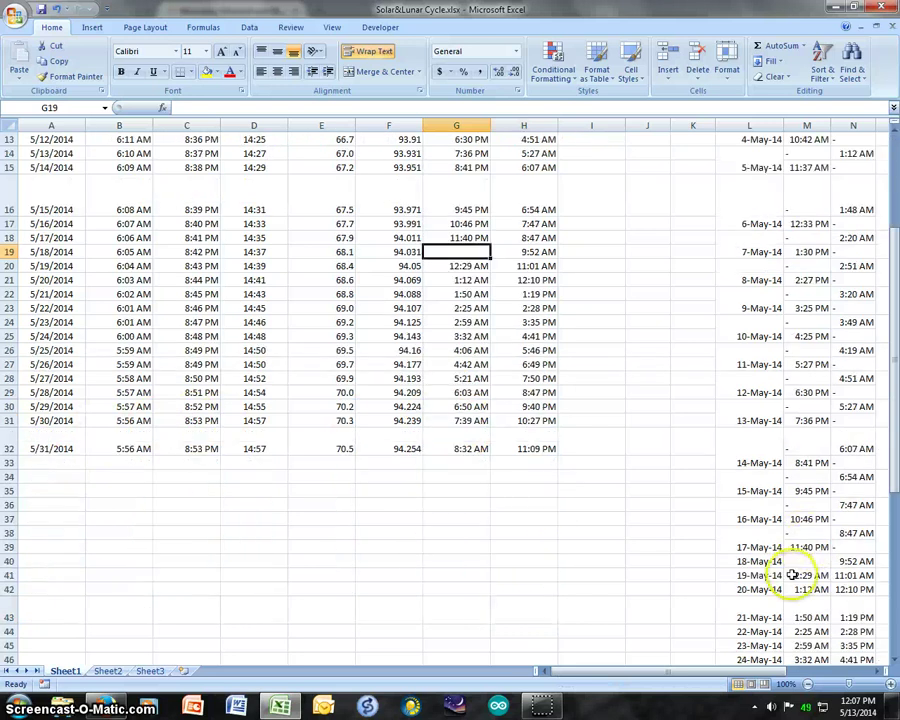
{"action": "scroll", "coordinate": [792, 575], "scroll_direction": "down", "scroll_amount": 1}
{"action": "scroll", "coordinate": [660, 505], "scroll_direction": "up", "scroll_amount": 5}
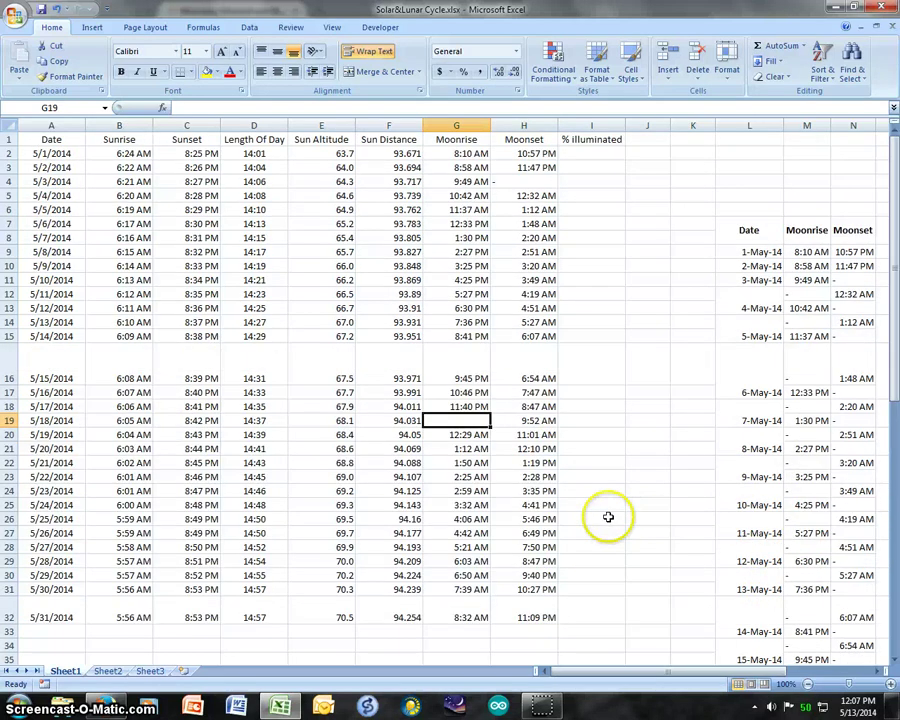
{"action": "left_click_drag", "start_coordinate": [664, 671], "coordinate": [766, 655]}
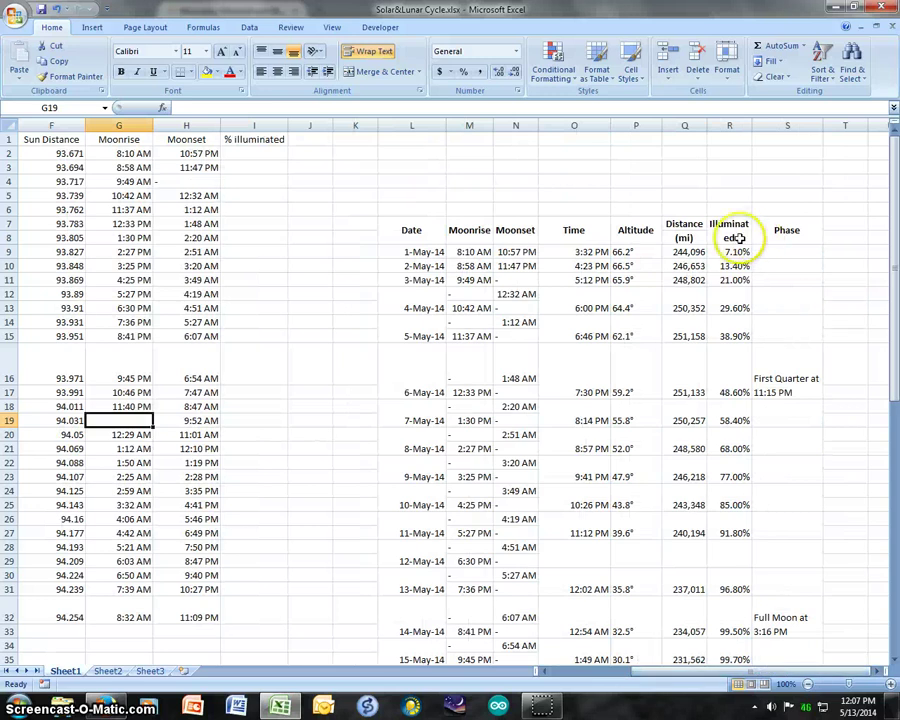
{"action": "scroll", "coordinate": [736, 240], "scroll_direction": "down", "scroll_amount": 4}
{"action": "scroll", "coordinate": [737, 240], "scroll_direction": "up", "scroll_amount": 4}
Step: Unmerge Illuminated cells R7:R53 with Merge & Center, then select percentages R9:R53
{"action": "left_click_drag", "start_coordinate": [737, 225], "coordinate": [741, 612]}
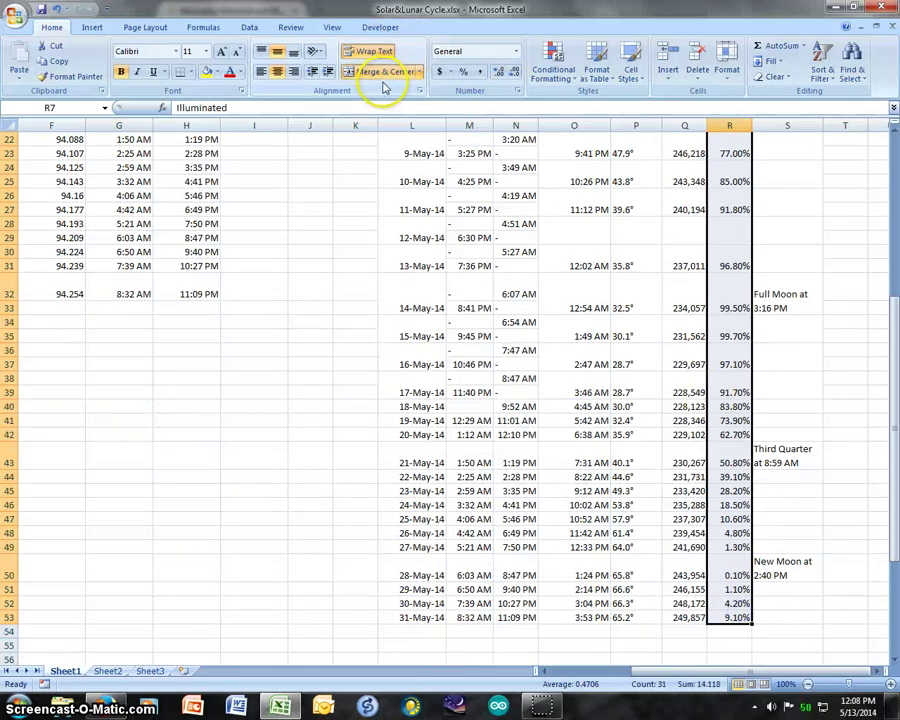
{"action": "scroll", "coordinate": [338, 235], "scroll_direction": "up", "scroll_amount": 7}
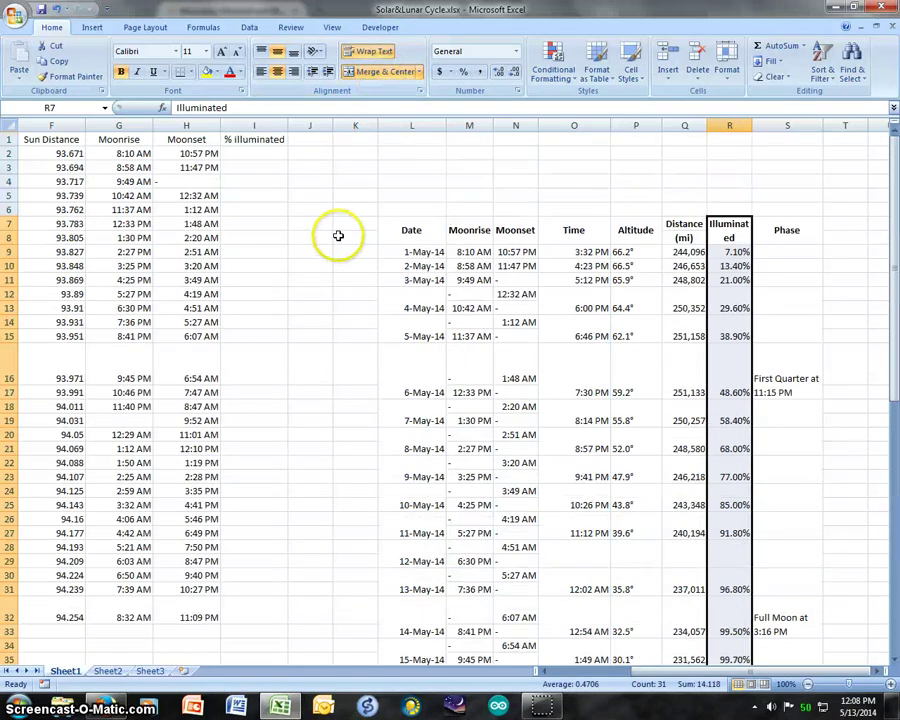
{"action": "left_click", "coordinate": [388, 72]}
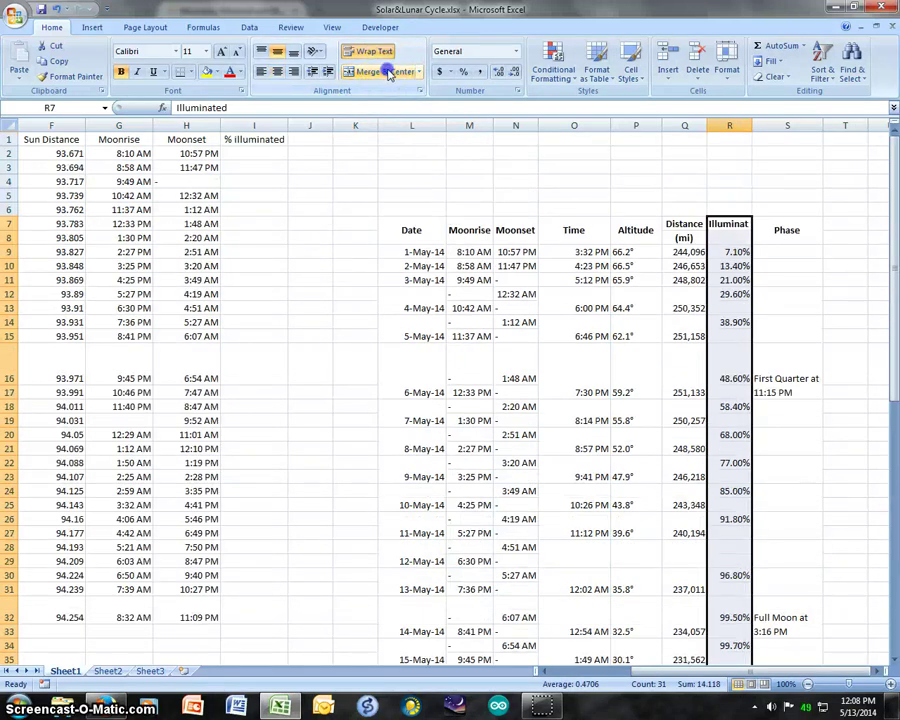
{"action": "left_click", "coordinate": [825, 164]}
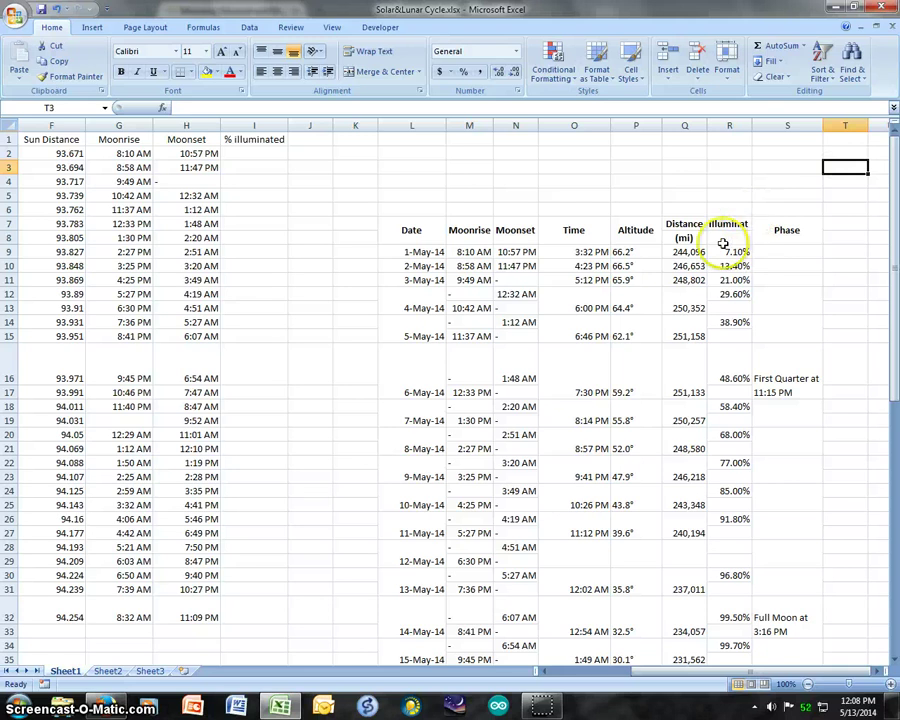
{"action": "left_click", "coordinate": [424, 294]}
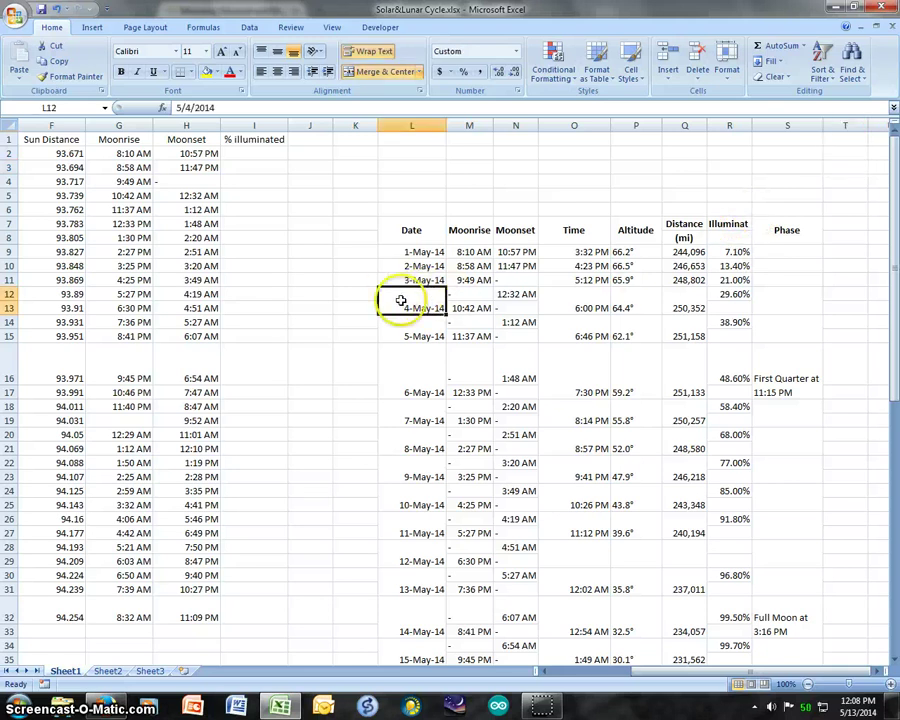
{"action": "left_click_drag", "start_coordinate": [735, 252], "coordinate": [741, 628]}
Step: Copy the R9:R53 percentages and paste them into column I from I2, starting at 7.10%
{"action": "right_click", "coordinate": [740, 604]}
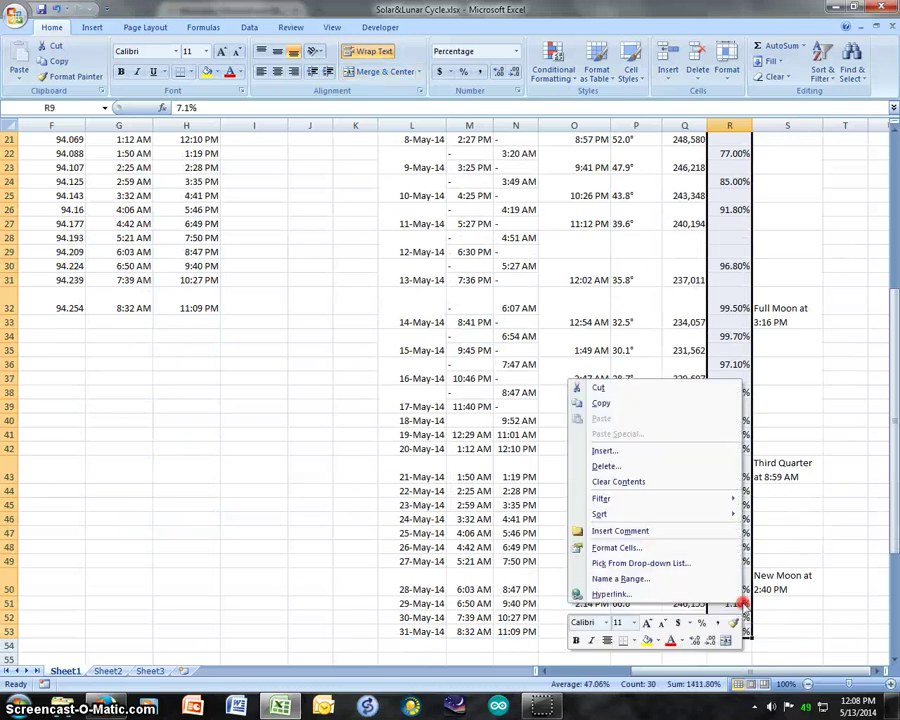
{"action": "left_click", "coordinate": [670, 405]}
{"action": "scroll", "coordinate": [327, 434], "scroll_direction": "up", "scroll_amount": 7}
{"action": "left_click", "coordinate": [266, 152]}
{"action": "right_click", "coordinate": [268, 158]}
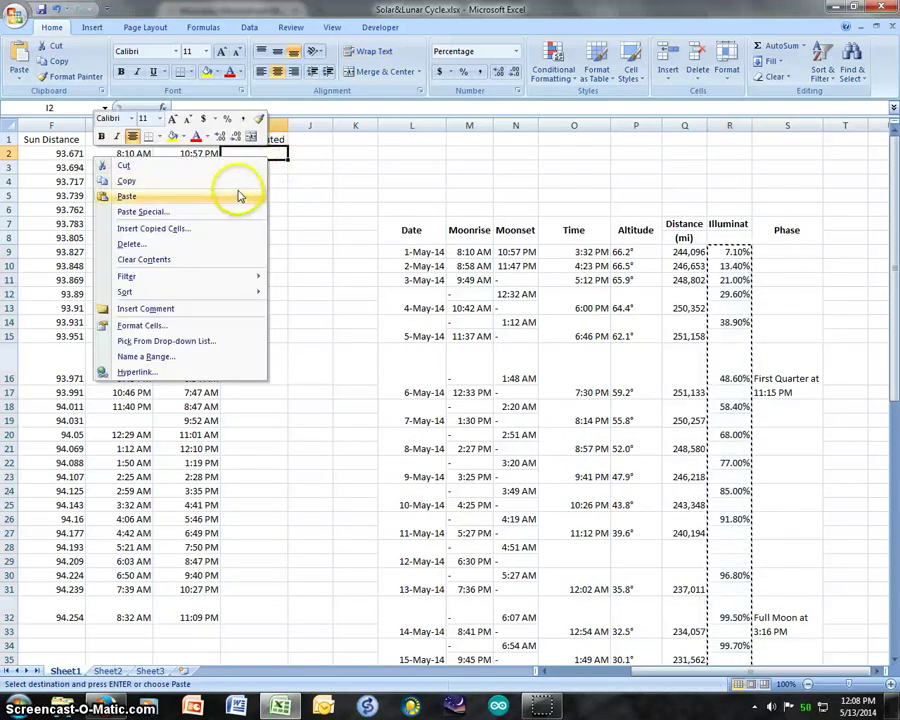
{"action": "left_click", "coordinate": [238, 196]}
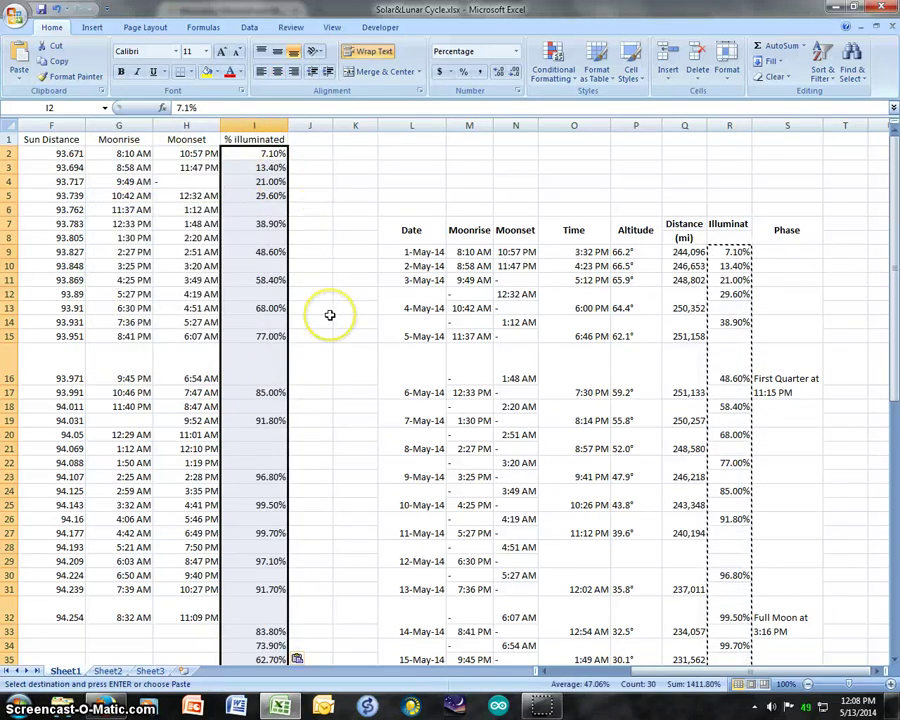
{"action": "scroll", "coordinate": [335, 460], "scroll_direction": "down", "scroll_amount": 2}
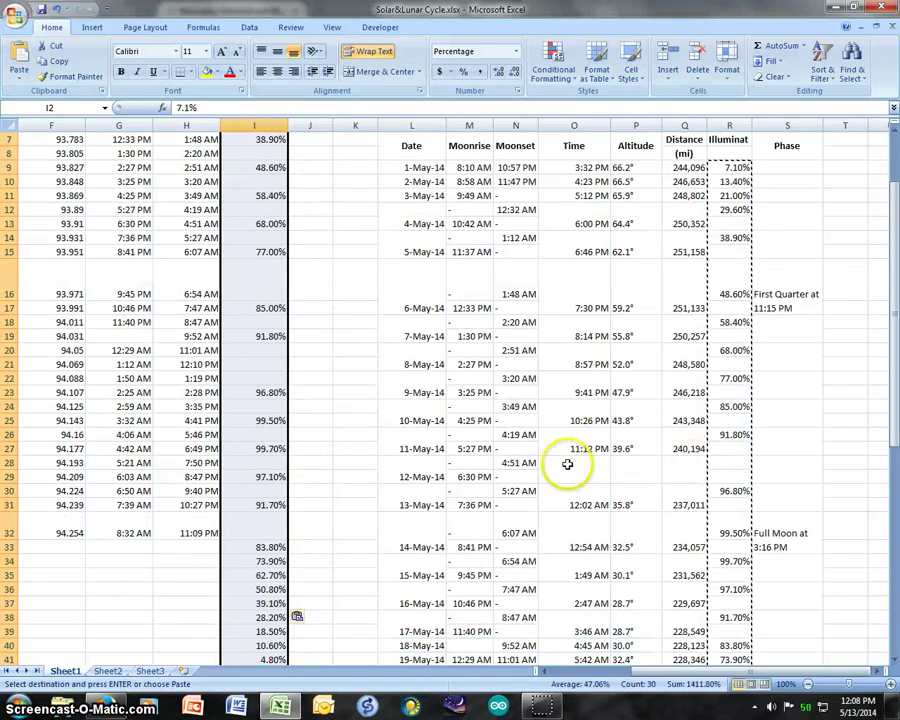
{"action": "left_click_drag", "start_coordinate": [408, 468], "coordinate": [737, 470]}
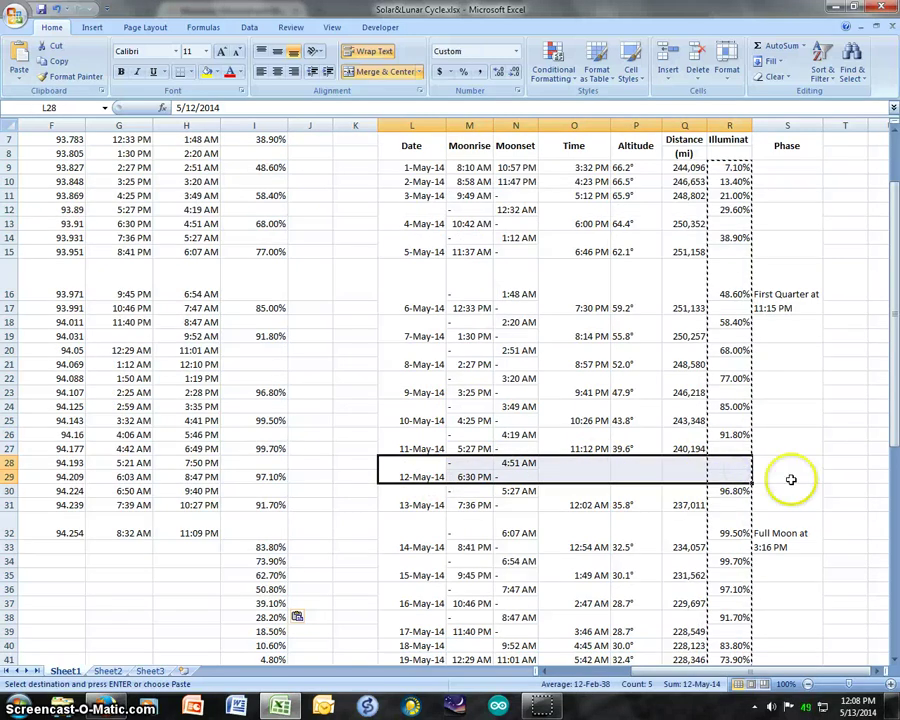
{"action": "scroll", "coordinate": [293, 393], "scroll_direction": "up", "scroll_amount": 2}
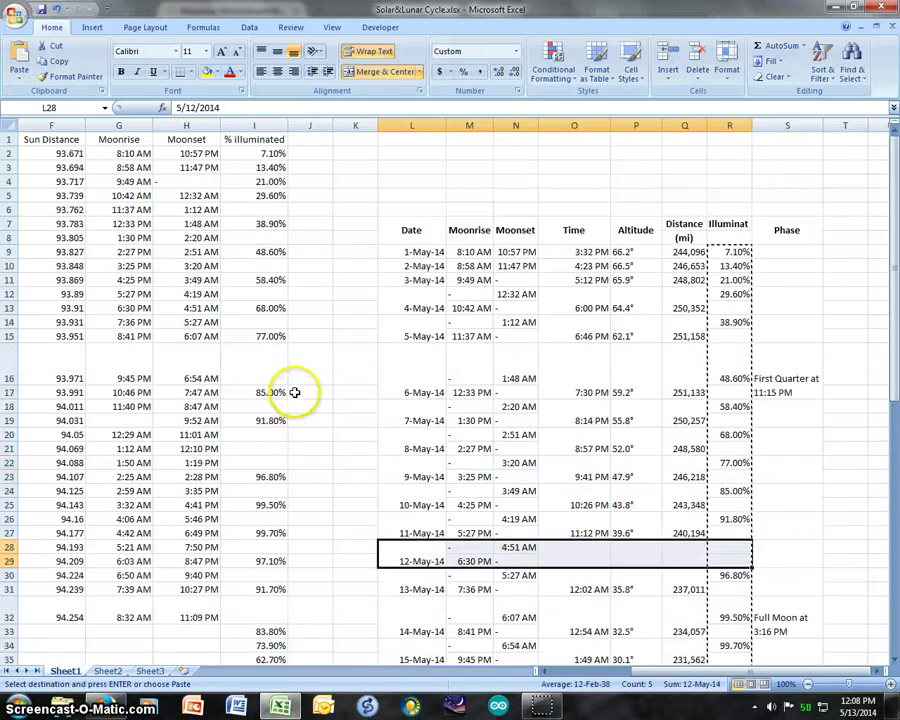
Step: Ctrl-select the empty % illuminated cells from I8 down to I32
{"action": "left_click", "coordinate": [268, 209]}
{"action": "left_click", "coordinate": [277, 238]}
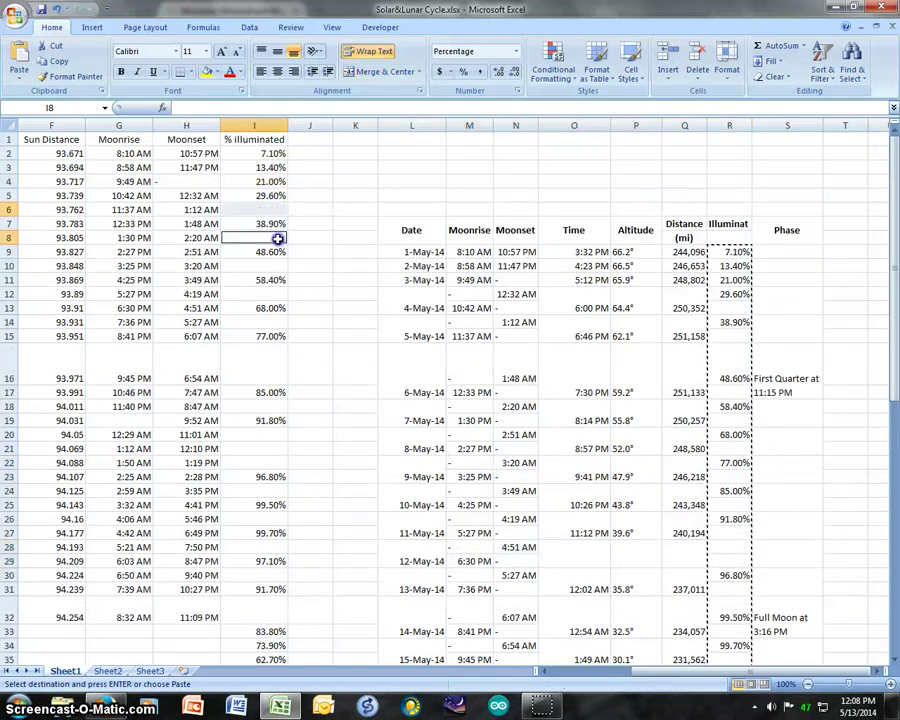
{"action": "left_click", "coordinate": [278, 266]}
{"action": "left_click", "coordinate": [276, 292]}
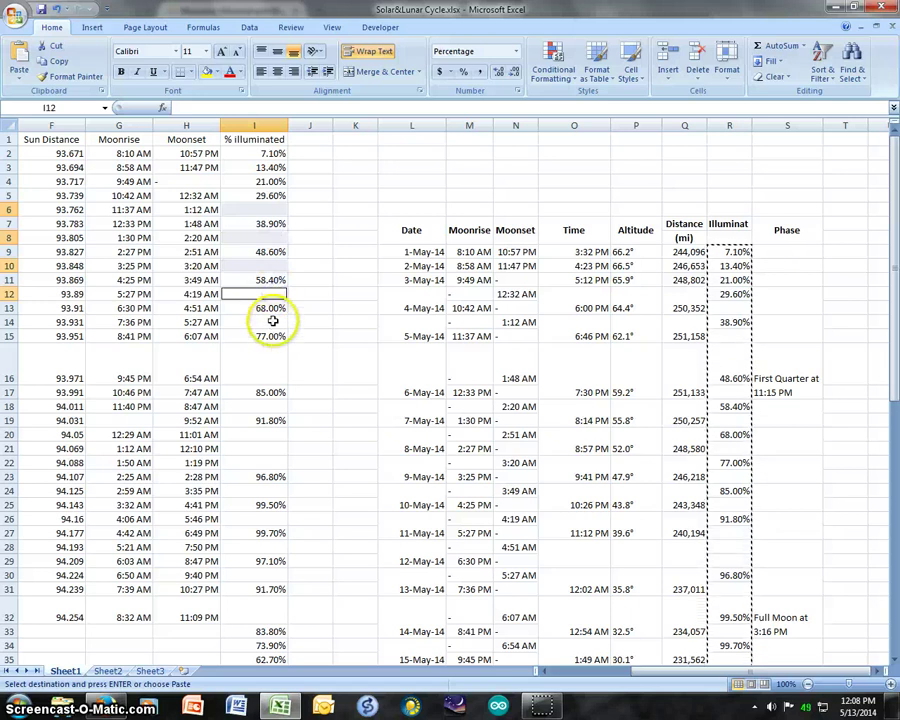
{"action": "left_click", "coordinate": [272, 321]}
{"action": "left_click", "coordinate": [275, 357]}
{"action": "left_click", "coordinate": [261, 407]}
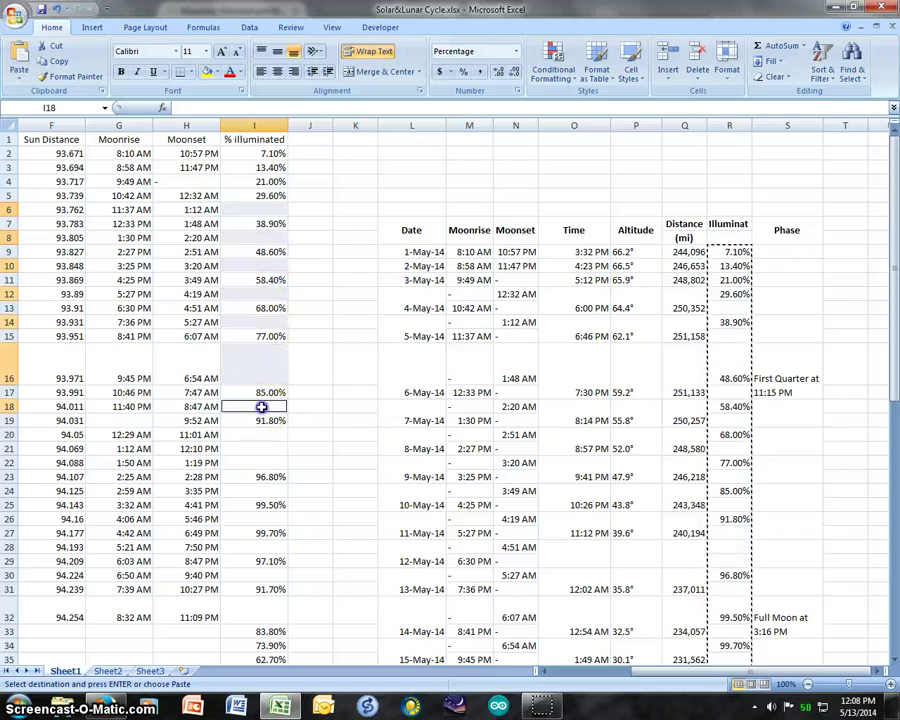
{"action": "left_click", "coordinate": [274, 490]}
{"action": "left_click", "coordinate": [275, 517]}
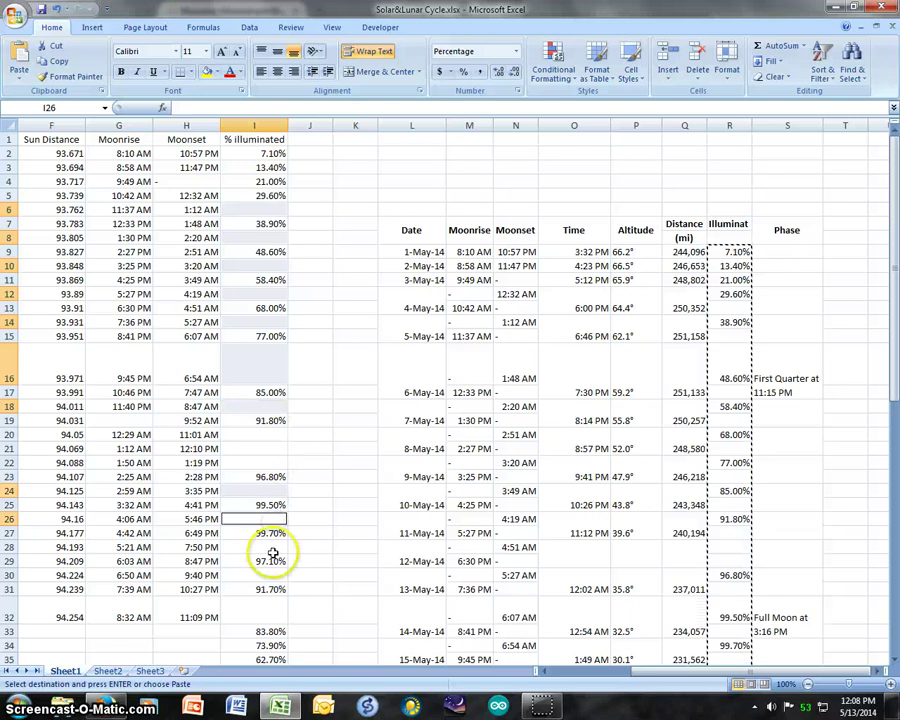
{"action": "left_click", "coordinate": [273, 547]}
{"action": "left_click", "coordinate": [273, 608]}
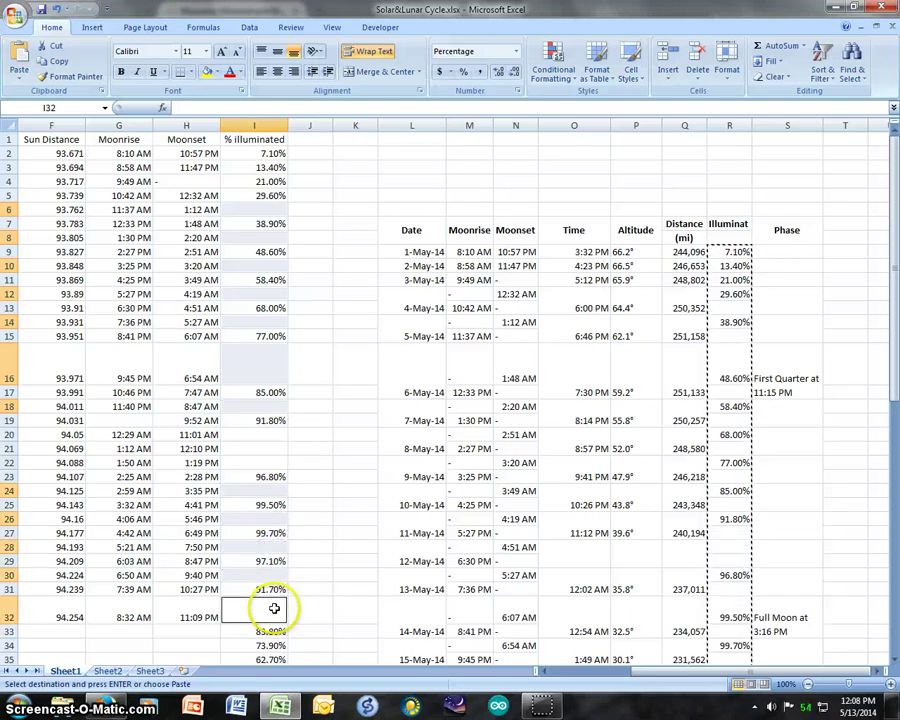
{"action": "scroll", "coordinate": [276, 600], "scroll_direction": "down", "scroll_amount": 9}
{"action": "scroll", "coordinate": [285, 567], "scroll_direction": "up", "scroll_amount": 9}
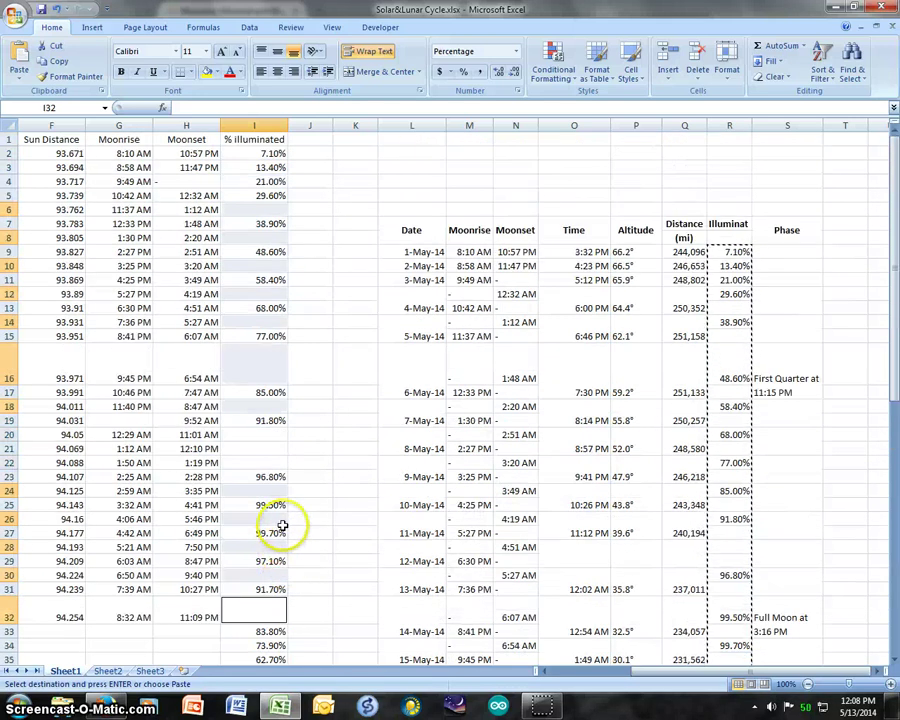
Step: Delete the empty cells with Shift cells up, so percentages end at 1.10% in row 32
{"action": "right_click", "coordinate": [270, 215]}
{"action": "left_click", "coordinate": [230, 302]}
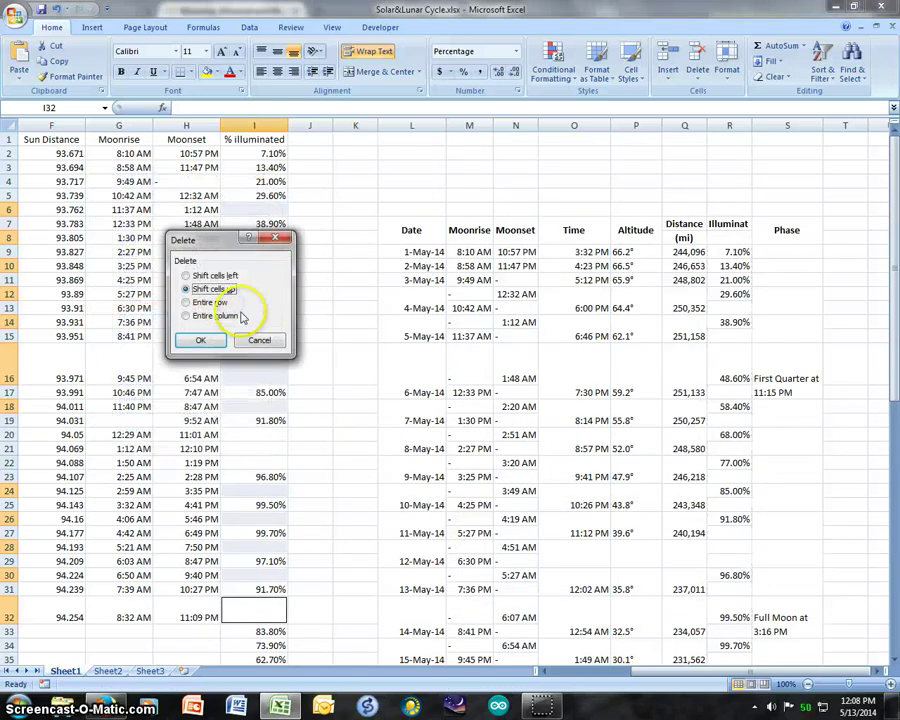
{"action": "left_click", "coordinate": [220, 342]}
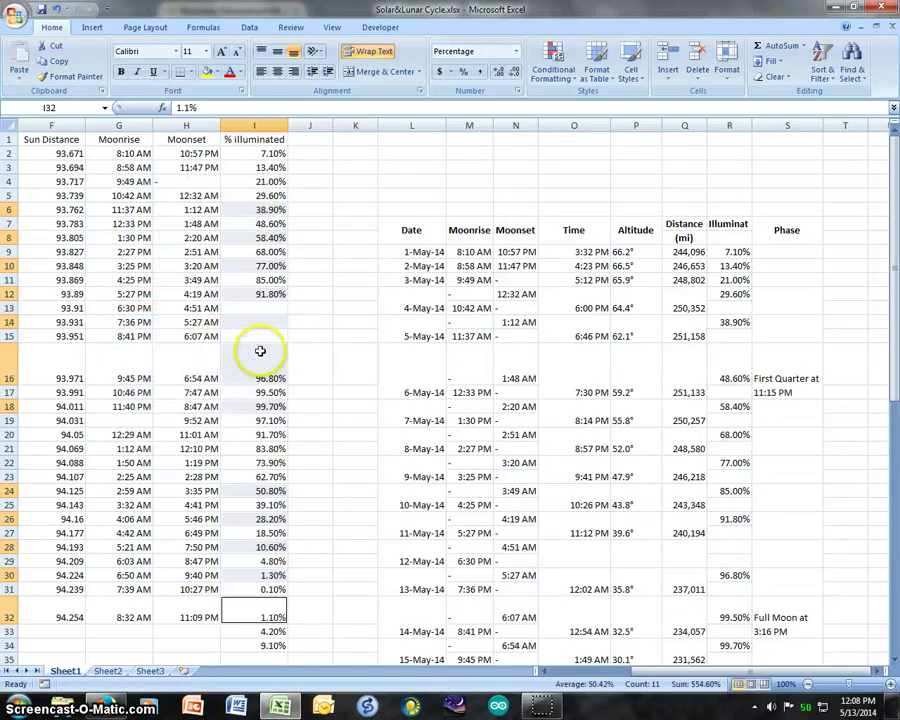
{"action": "left_click", "coordinate": [310, 336]}
{"action": "left_click_drag", "start_coordinate": [668, 680], "coordinate": [514, 669]}
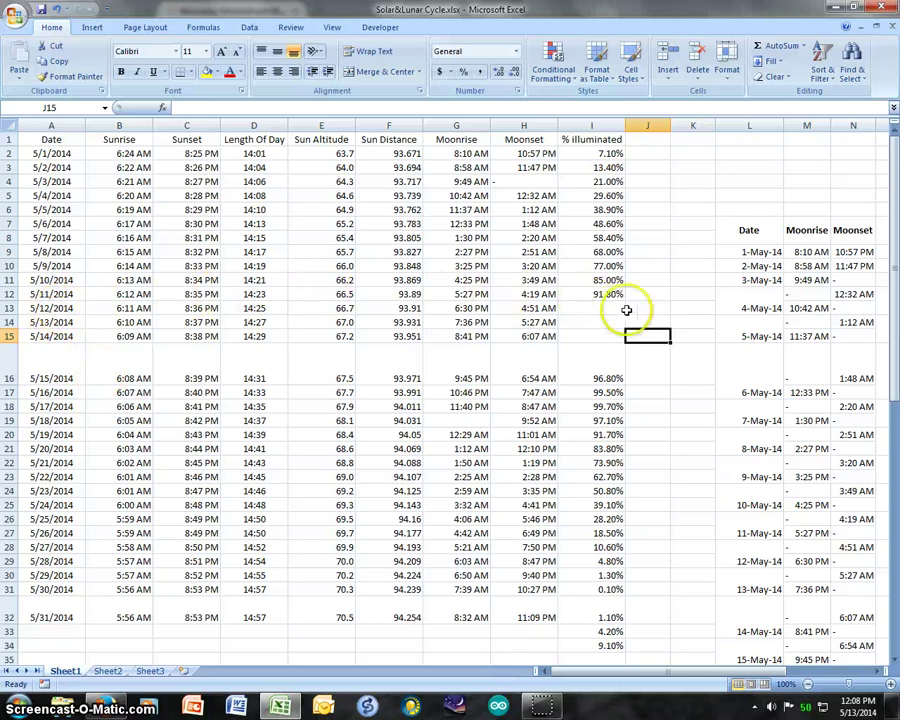
Step: Delete blank cells I14:I15, shifting cells up so 96.80% sits on 5/13 and 9.10% on 5/31
{"action": "mouse_move", "coordinate": [612, 318]}
{"action": "left_mouse_down"}
{"action": "mouse_move", "coordinate": [612, 354]}
{"action": "mouse_move", "coordinate": [612, 335]}
{"action": "left_mouse_up"}
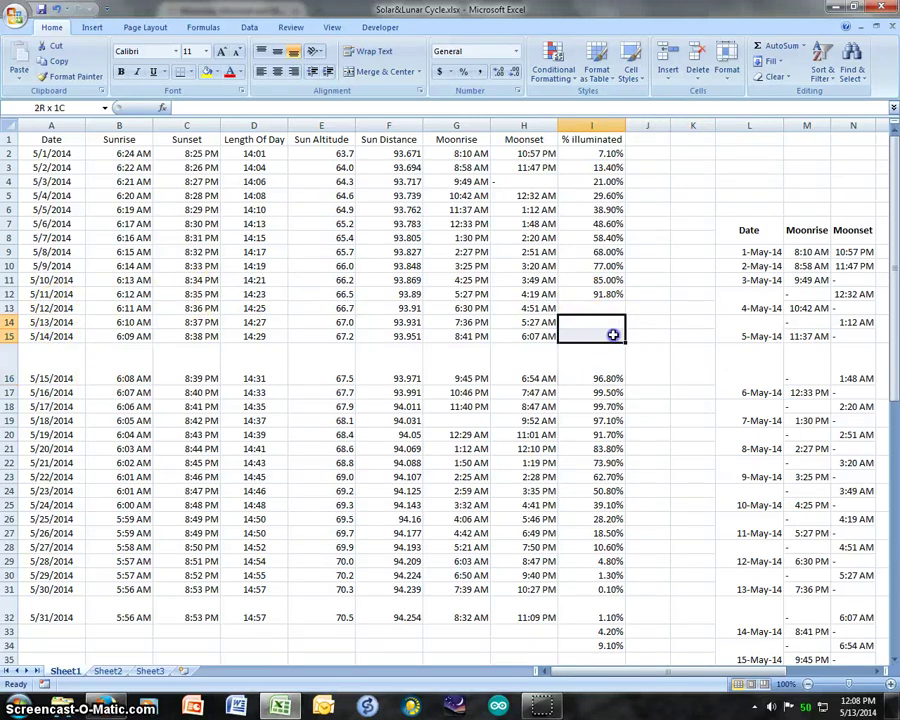
{"action": "scroll", "coordinate": [612, 354], "scroll_direction": "down", "scroll_amount": 2}
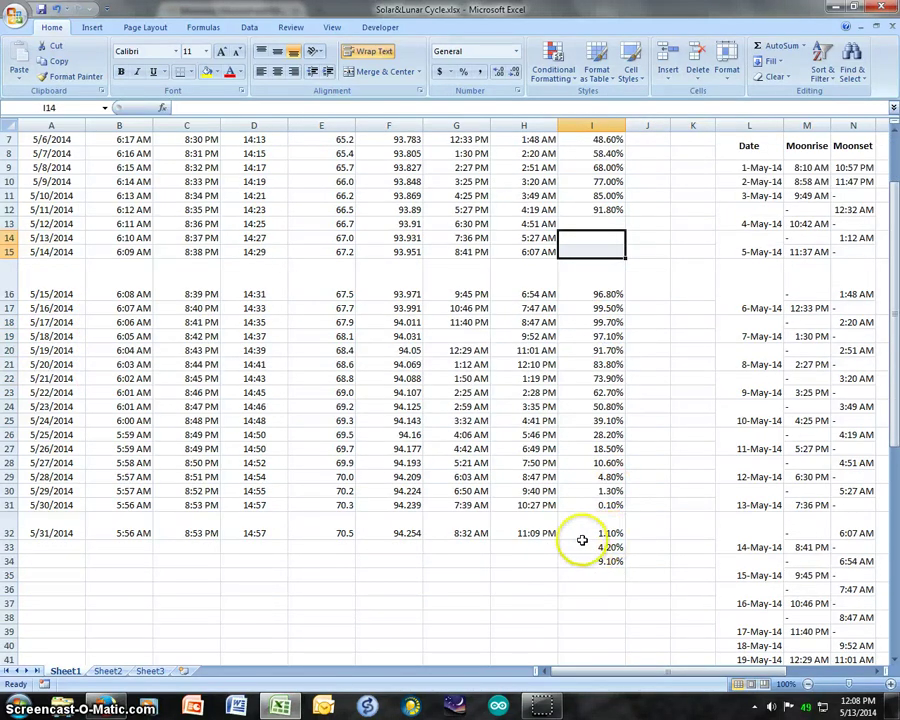
{"action": "scroll", "coordinate": [584, 534], "scroll_direction": "up", "scroll_amount": 2}
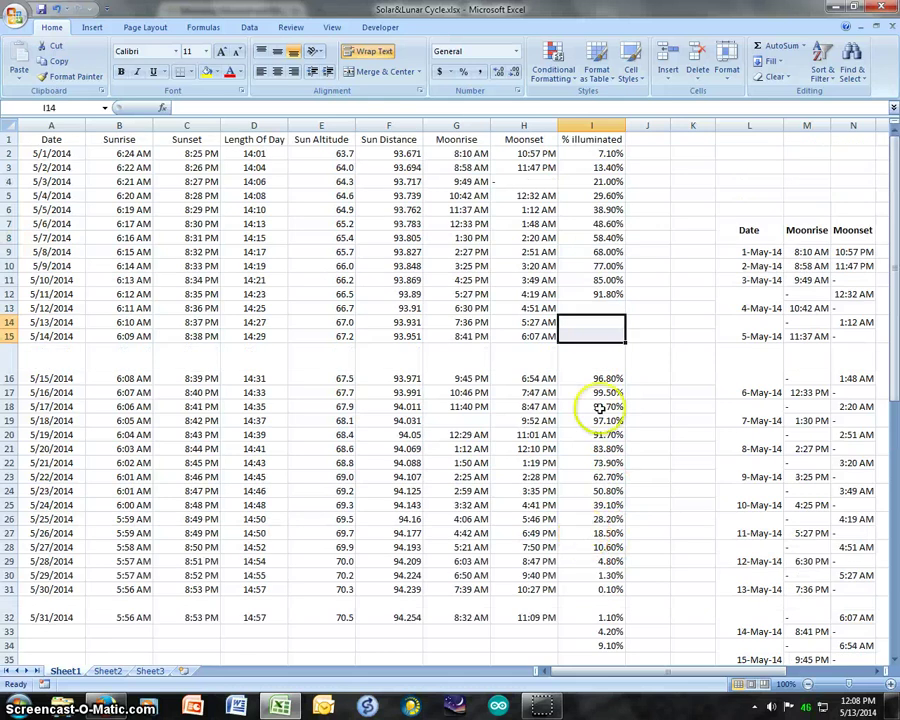
{"action": "right_click", "coordinate": [594, 326]}
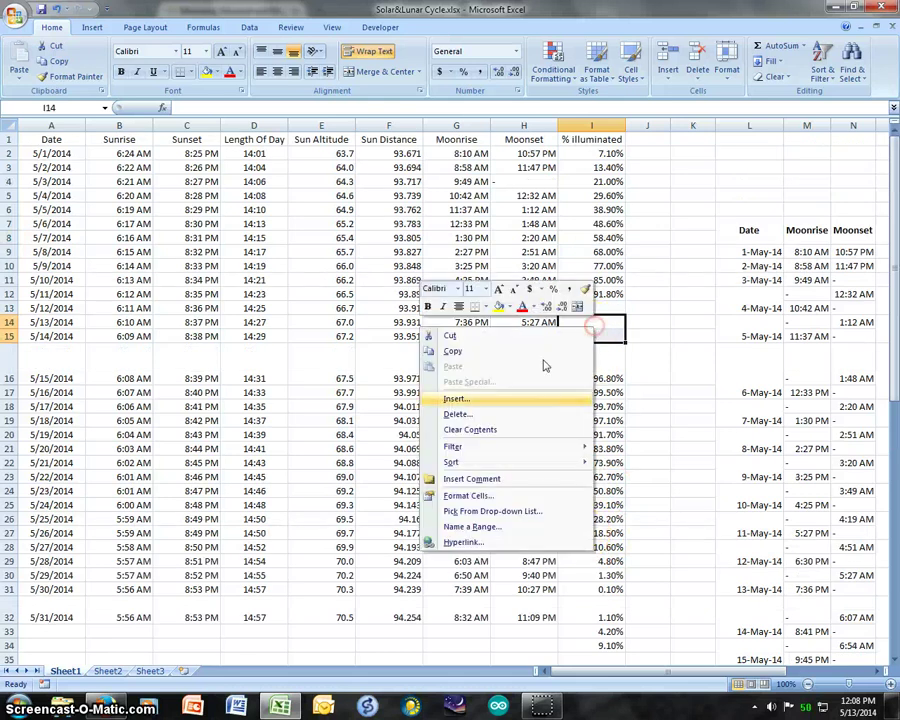
{"action": "left_click", "coordinate": [536, 411]}
{"action": "left_click", "coordinate": [512, 455]}
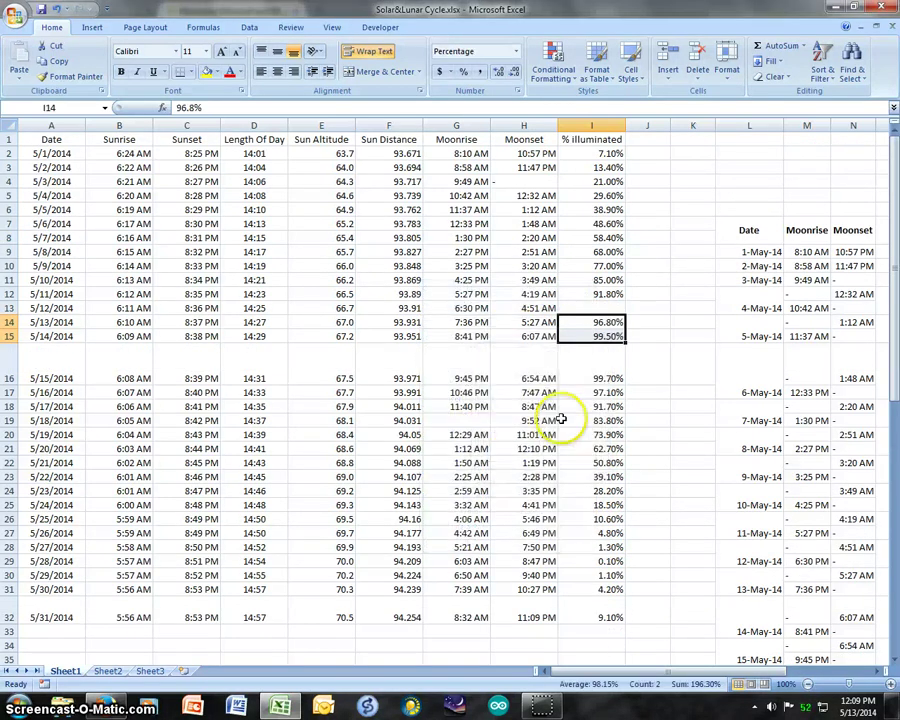
{"action": "left_click", "coordinate": [612, 306]}
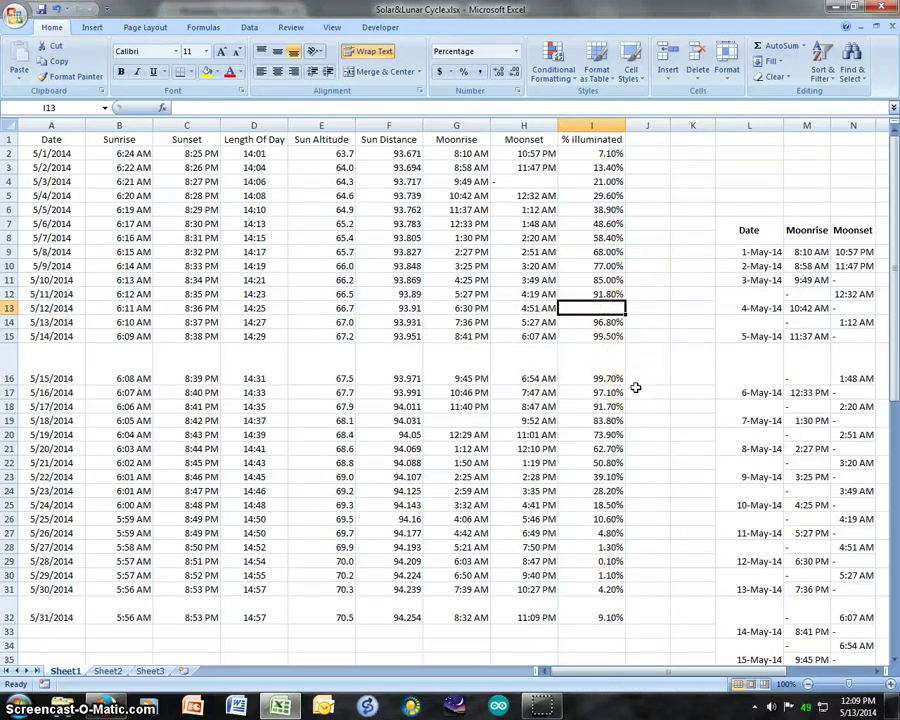
Step: Select the table range A1:I32, from the Date column through % illuminated
{"action": "left_click", "coordinate": [641, 180]}
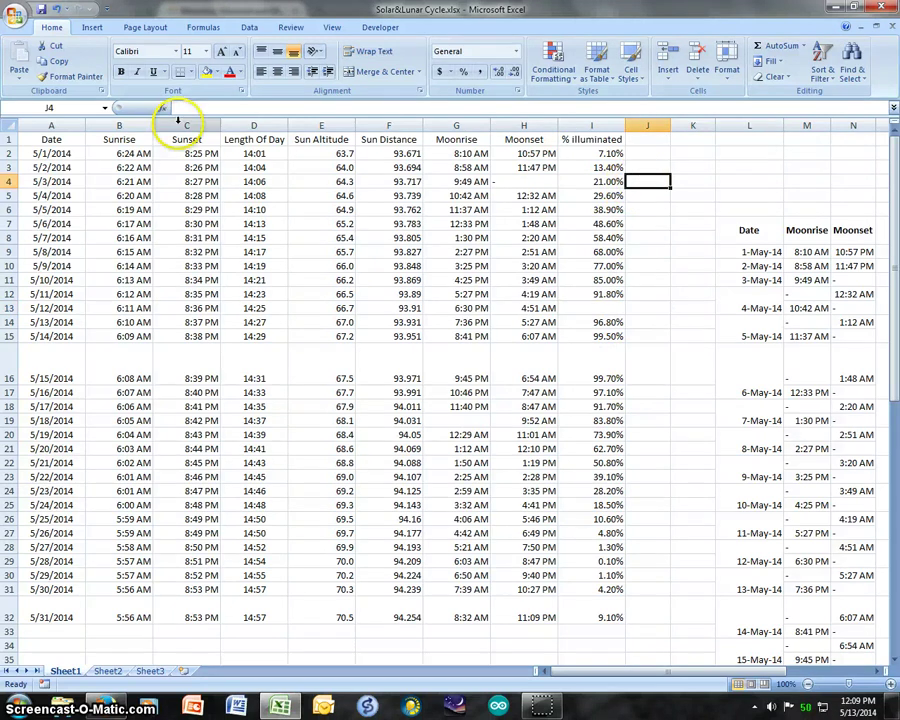
{"action": "left_click_drag", "start_coordinate": [51, 139], "coordinate": [598, 617]}
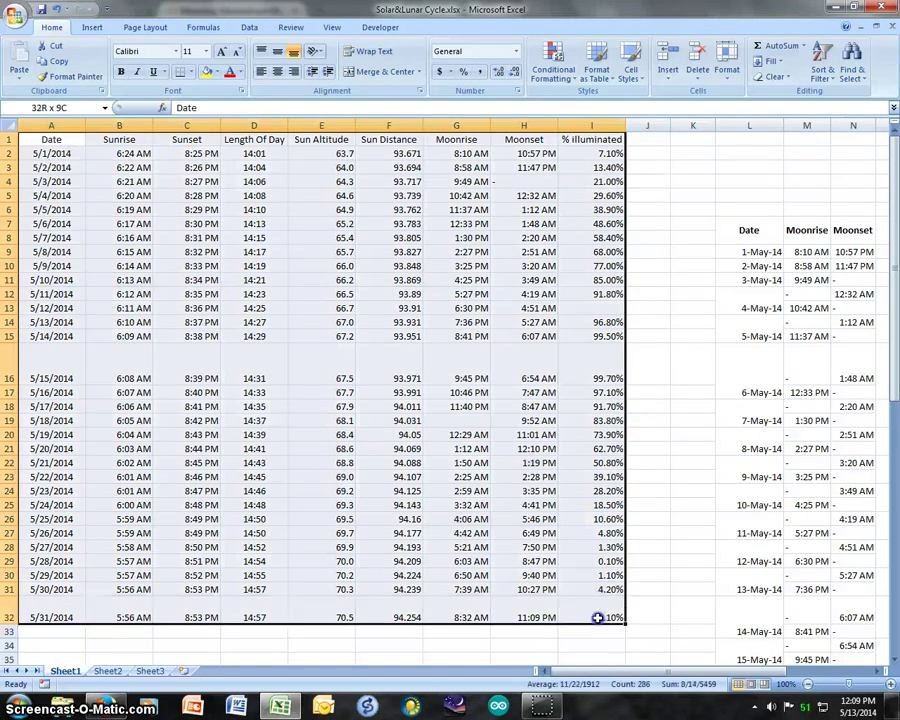